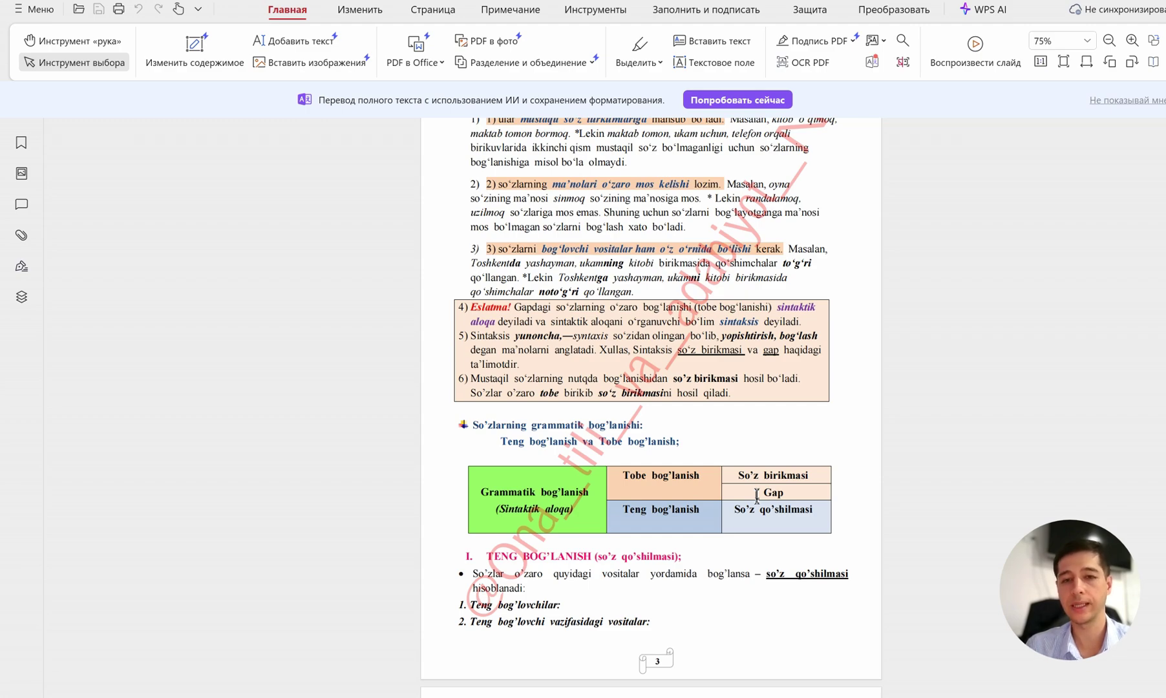
Look through the SINTAKSIS section of the PDF, from the word-connection rules to the Sanash ohangi and TOBE BOG'LANISH parts
scroll(513, 425, "up", 2)
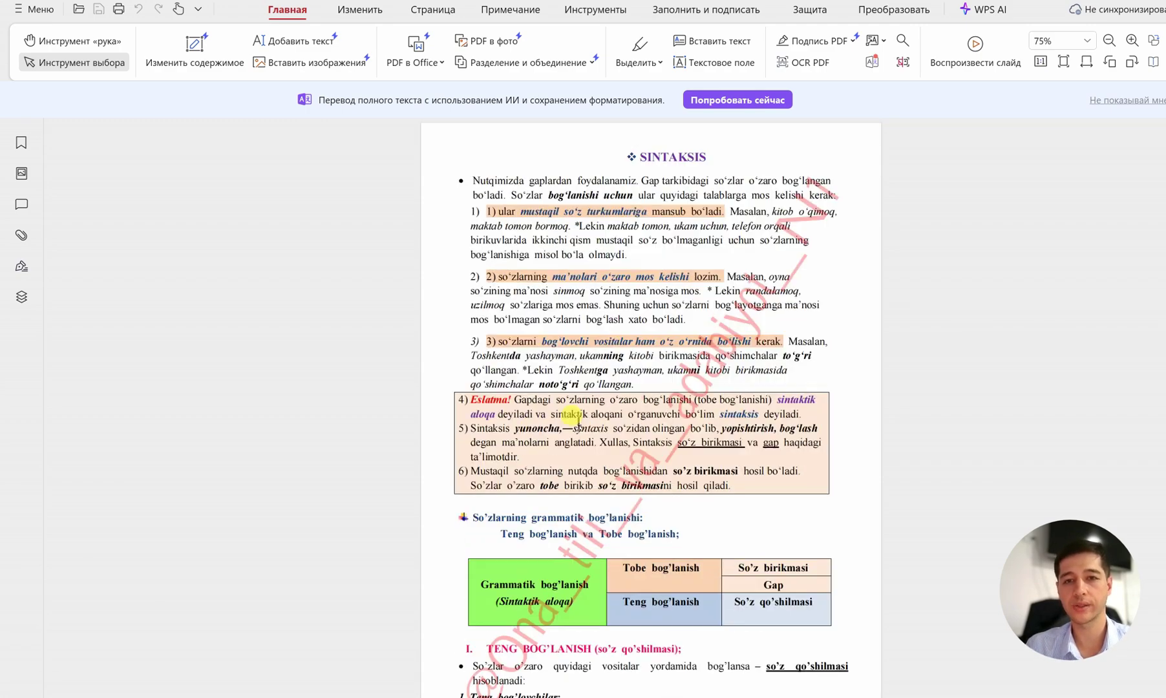
scroll(607, 278, "down", 3)
scroll(626, 296, "down", 5)
scroll(594, 378, "up", 6)
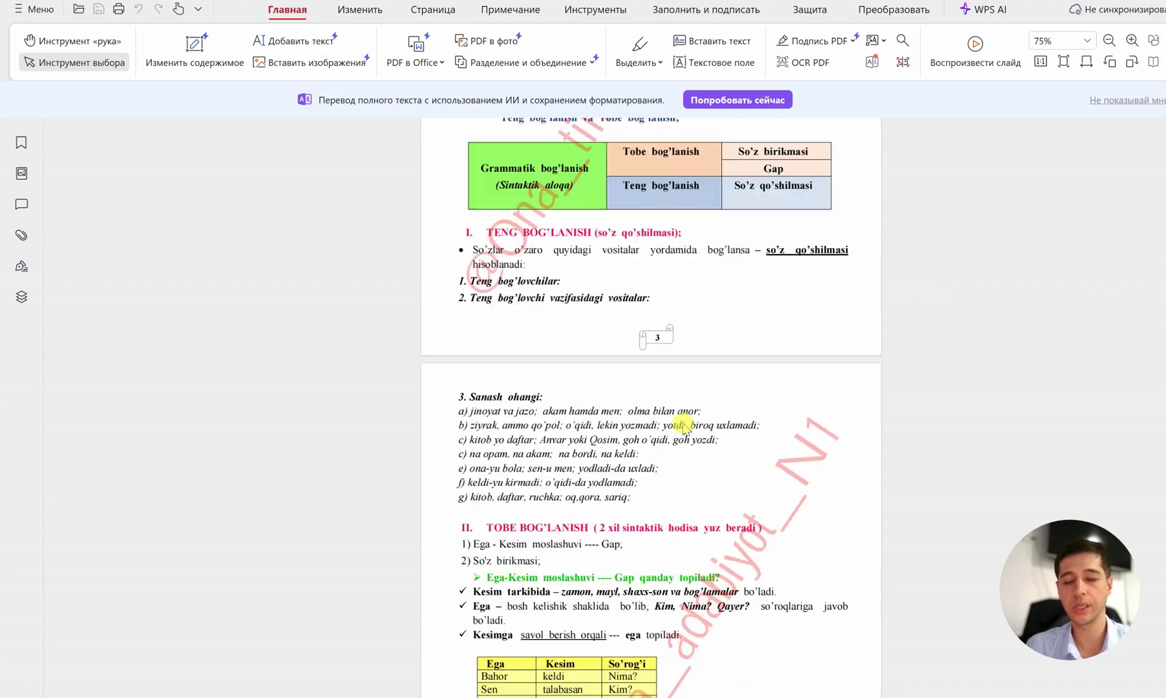
scroll(678, 419, "down", 3)
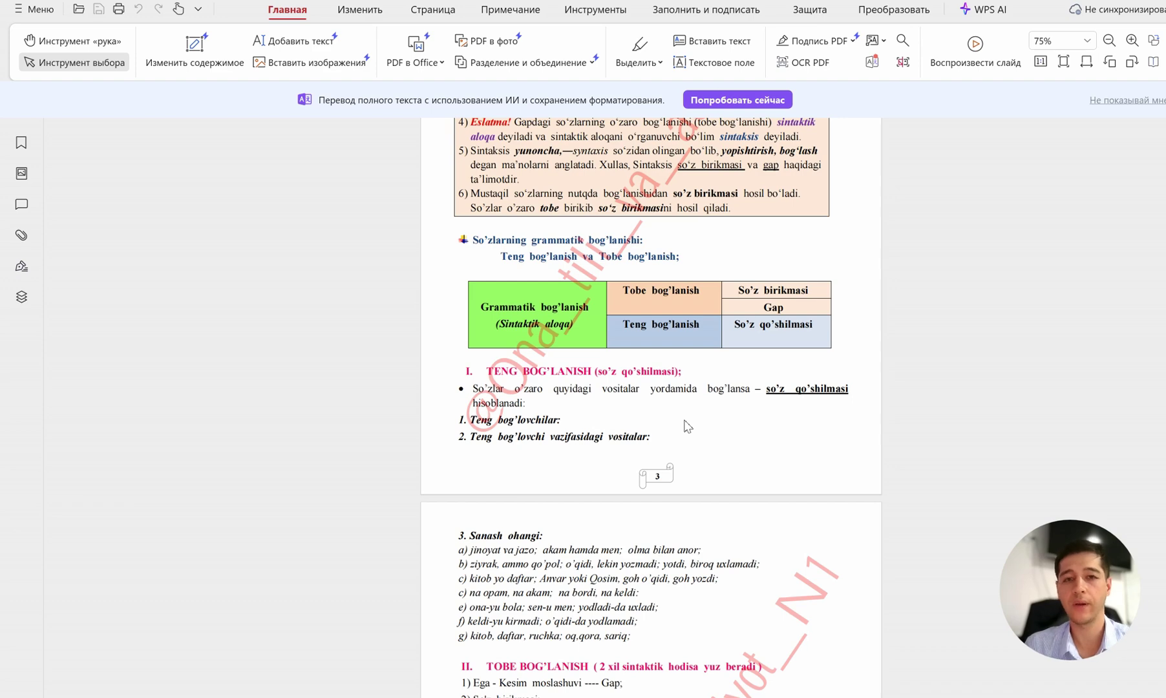
scroll(686, 425, "up", 1)
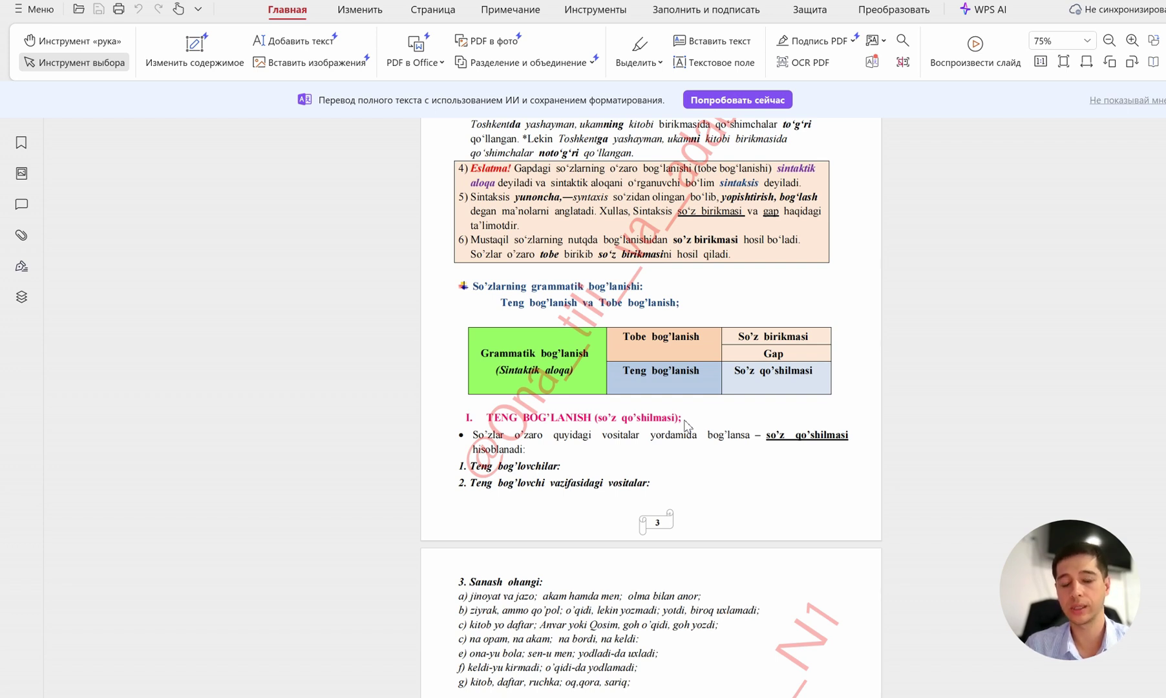
scroll(686, 430, "up", 5)
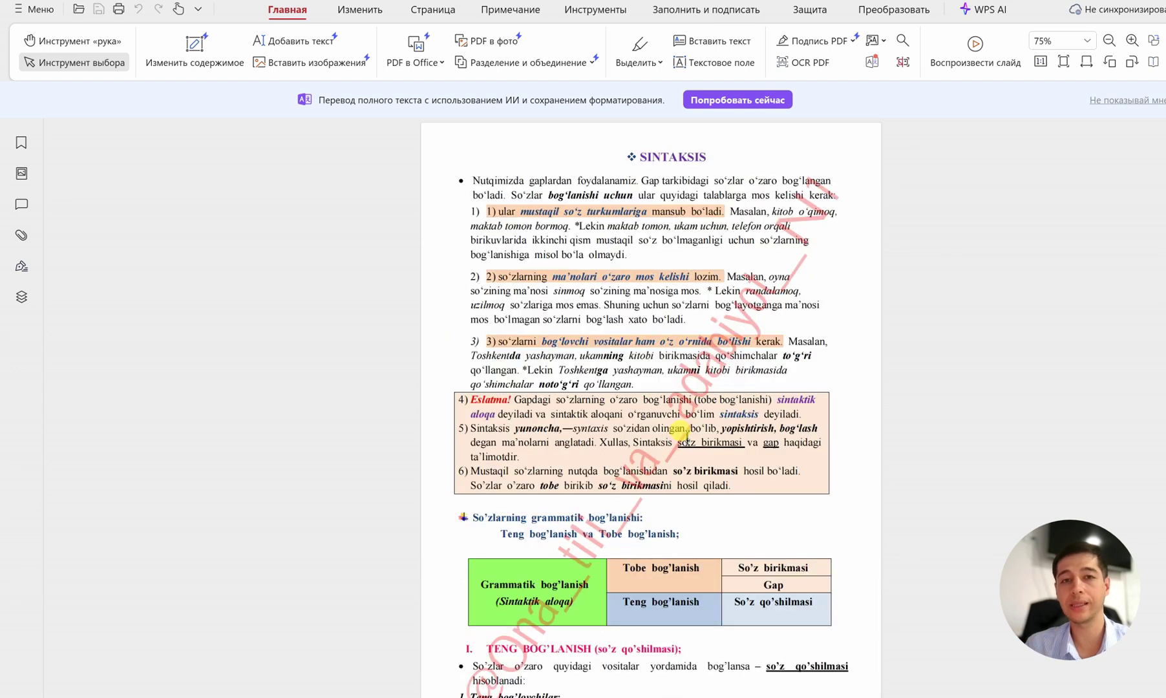
scroll(687, 438, "down", 1)
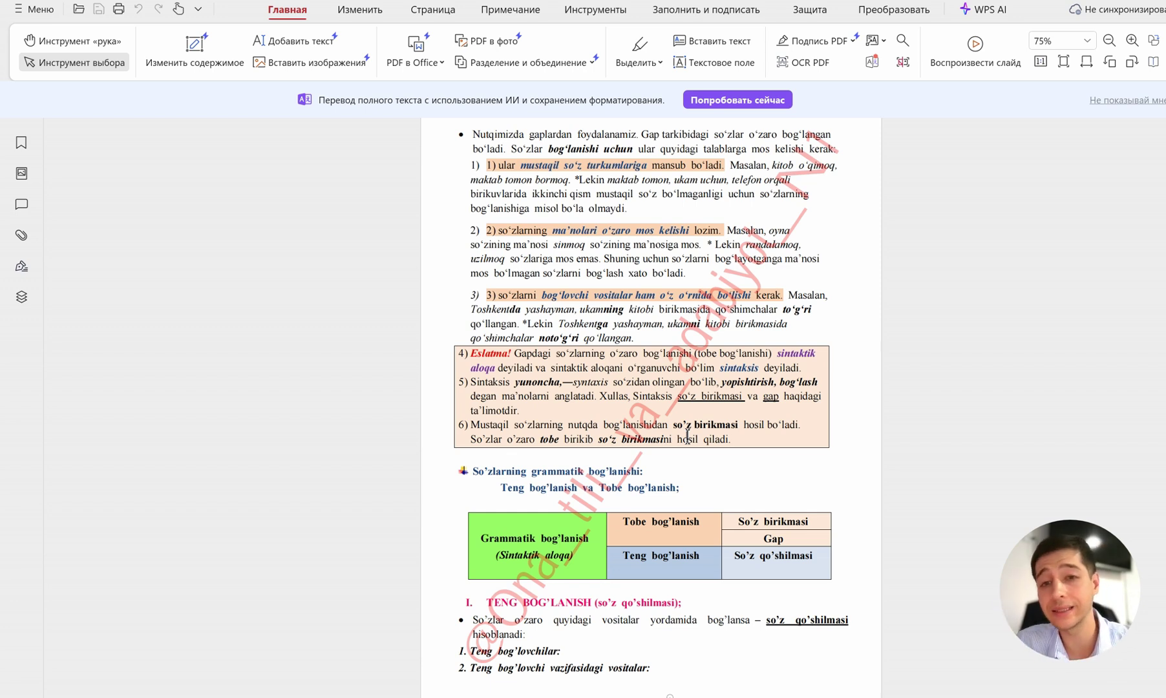
scroll(687, 437, "up", 2)
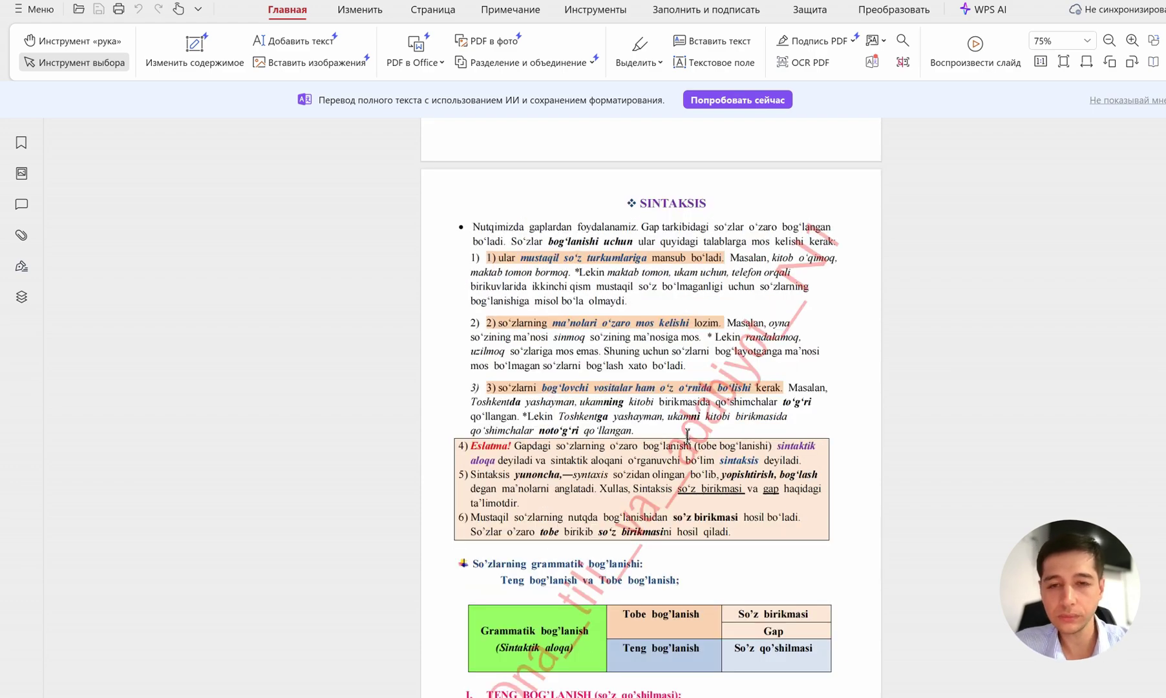
scroll(687, 437, "down", 1)
scroll(911, 427, "down", 1)
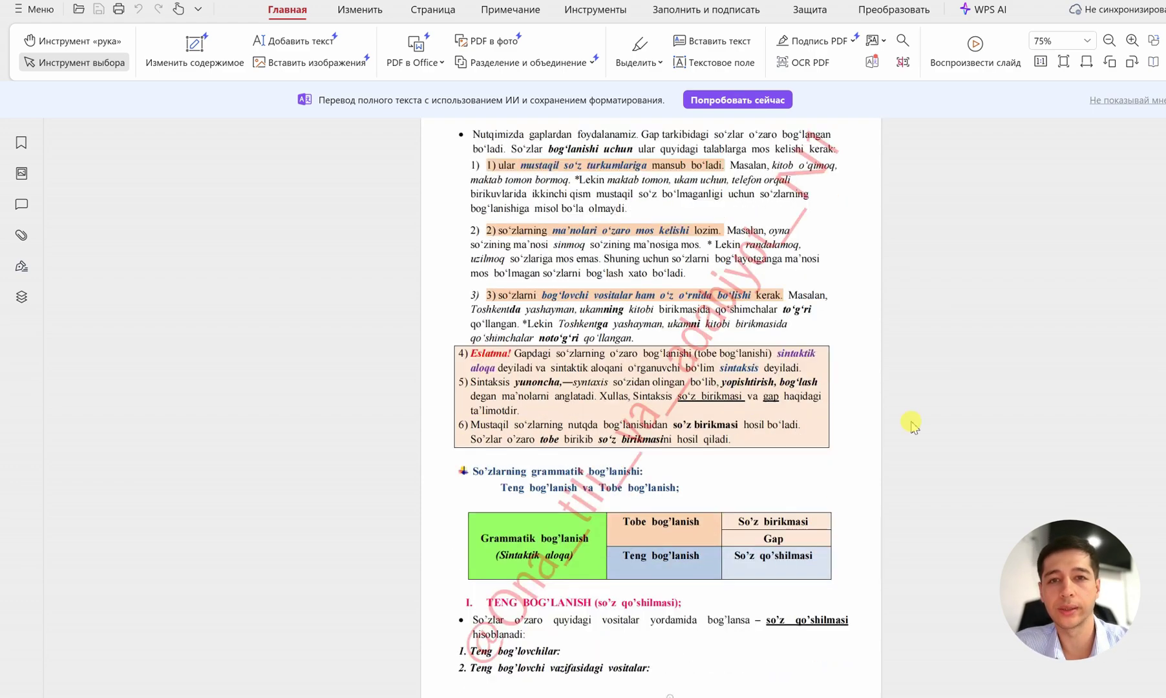
scroll(911, 427, "up", 1)
scroll(911, 424, "down", 1)
scroll(911, 424, "up", 1)
scroll(1121, 363, "down", 1)
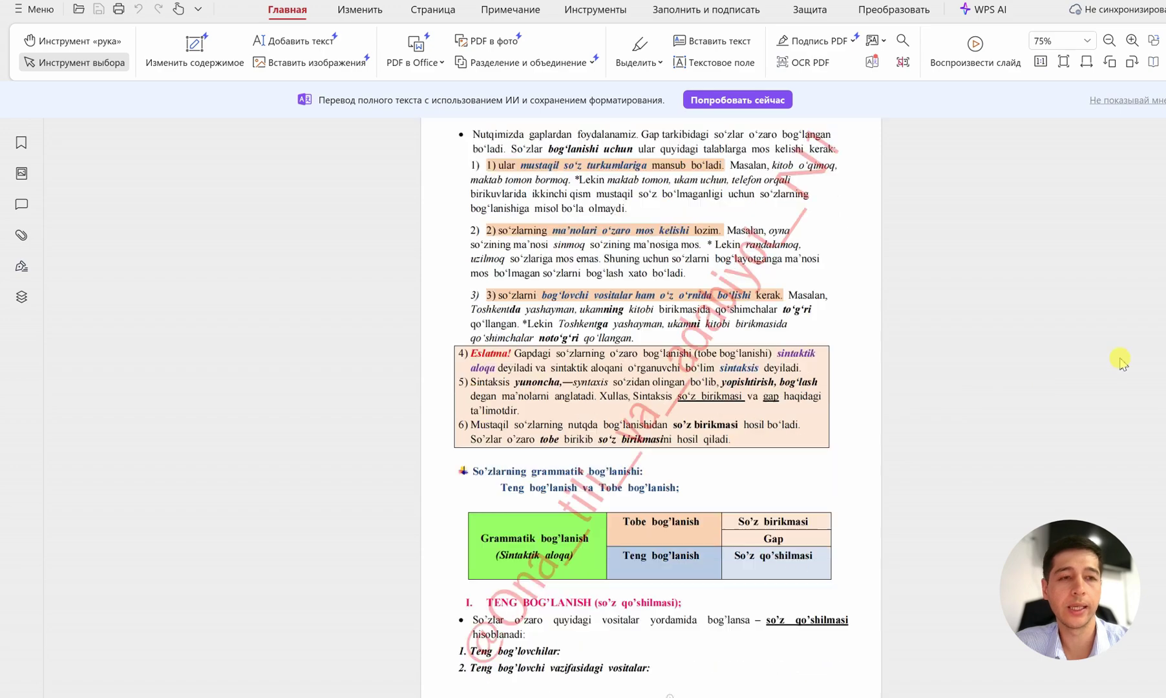
scroll(755, 304, "up", 1)
scroll(754, 308, "down", 1)
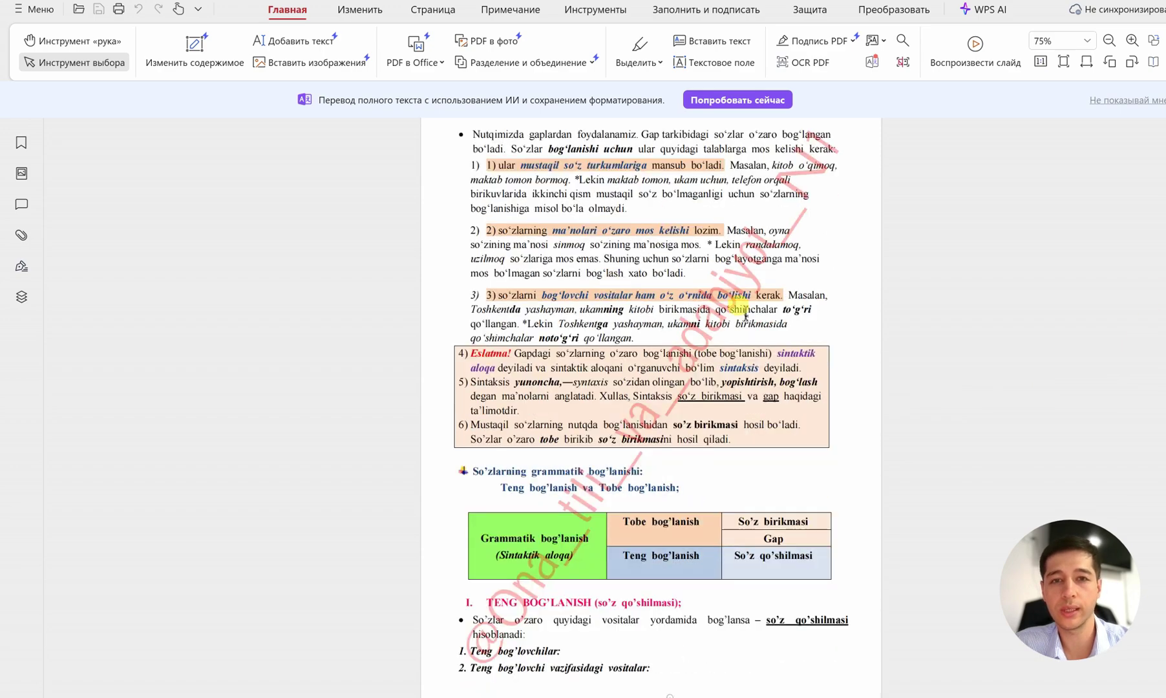
scroll(757, 316, "up", 1)
scroll(757, 315, "down", 1)
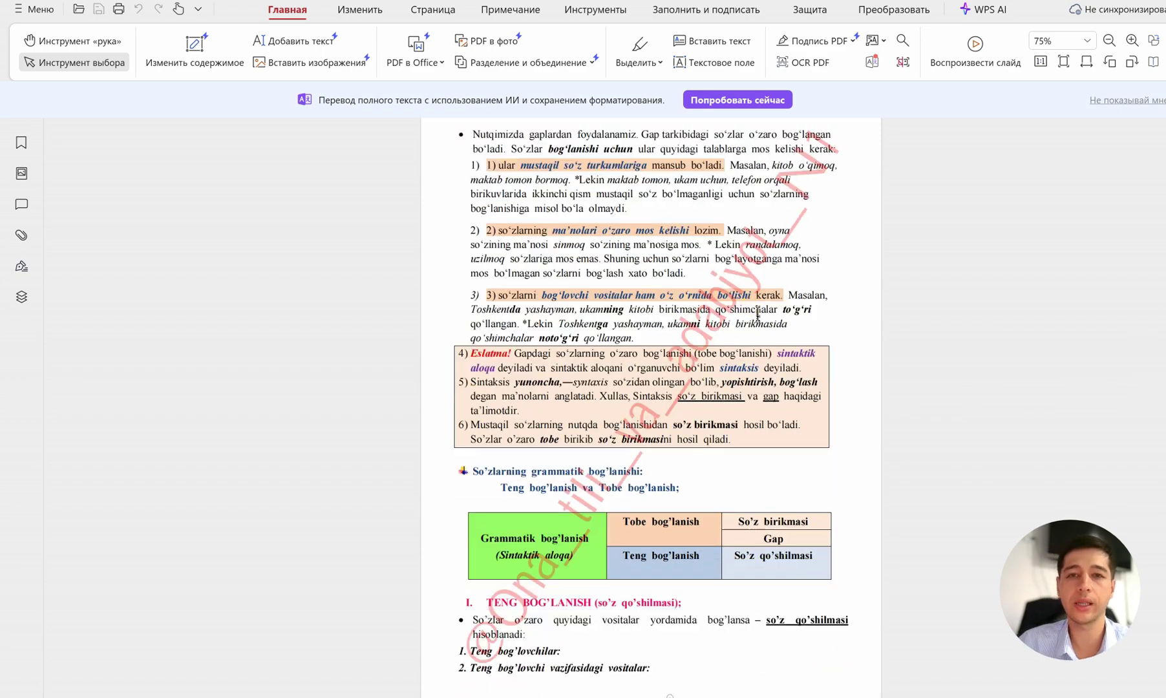
Fit the whole SINTAKSIS page to the window and capture it as a screenshot
key("ctrl+0")
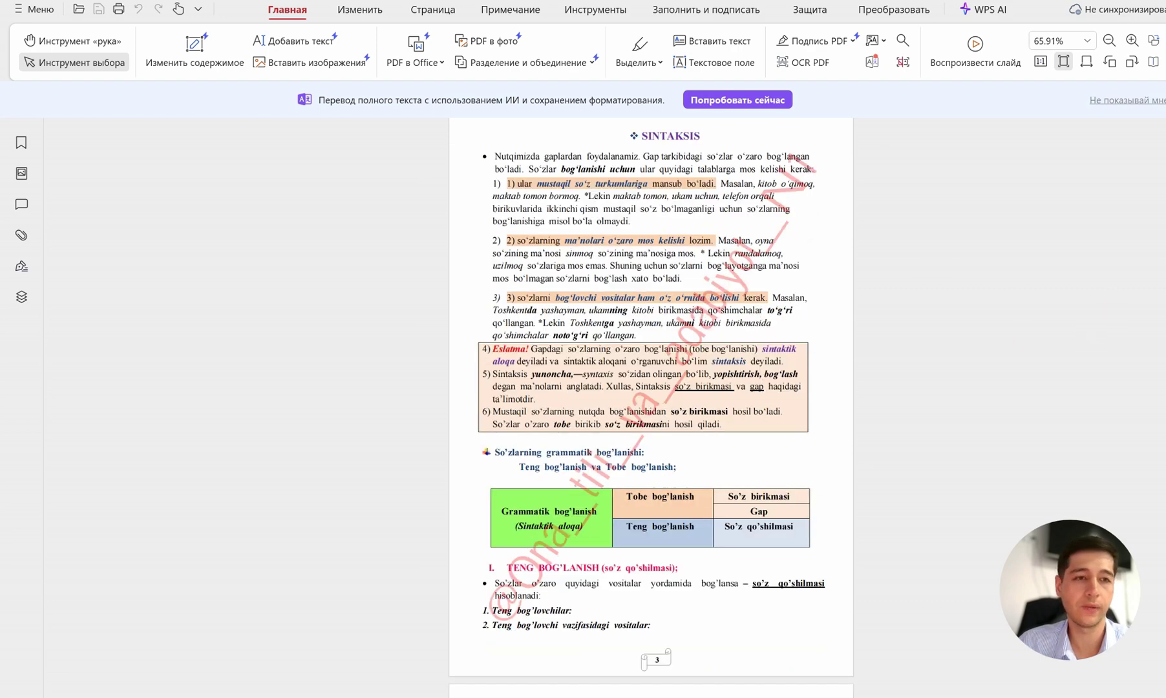
key("Print")
left_click_drag(451, 123, 840, 644)
left_click(810, 654)
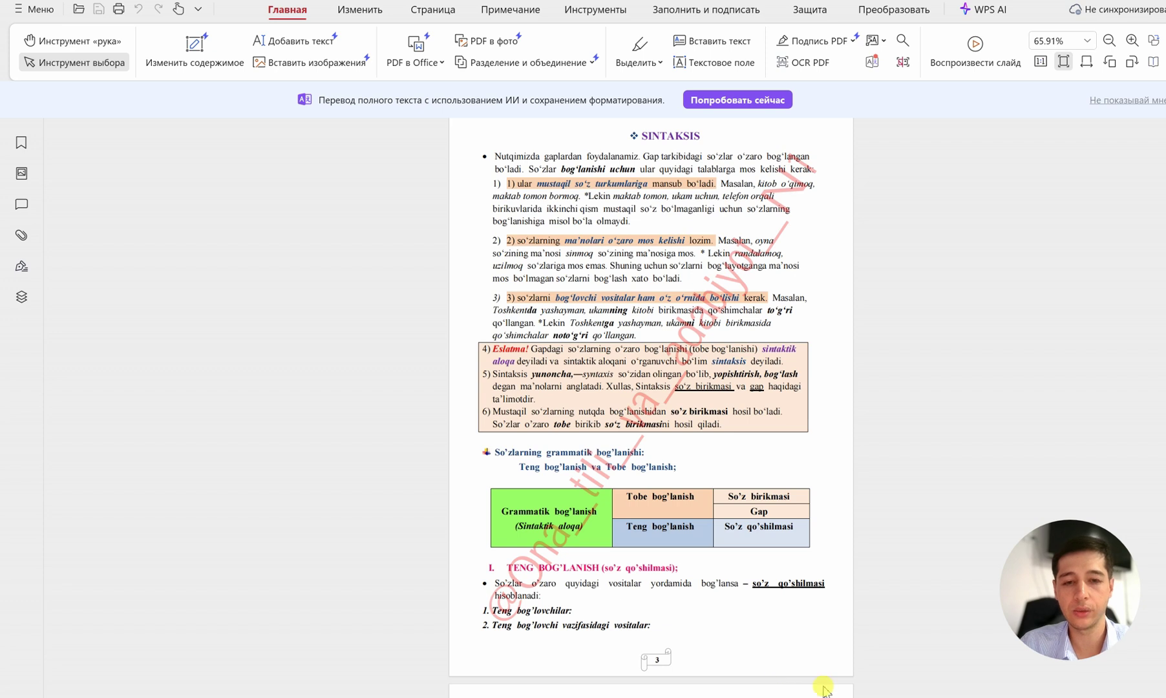
Switch to ChatGPT in Chrome and try to paste the page screenshot into a new chat
mouse_move(858, 697)
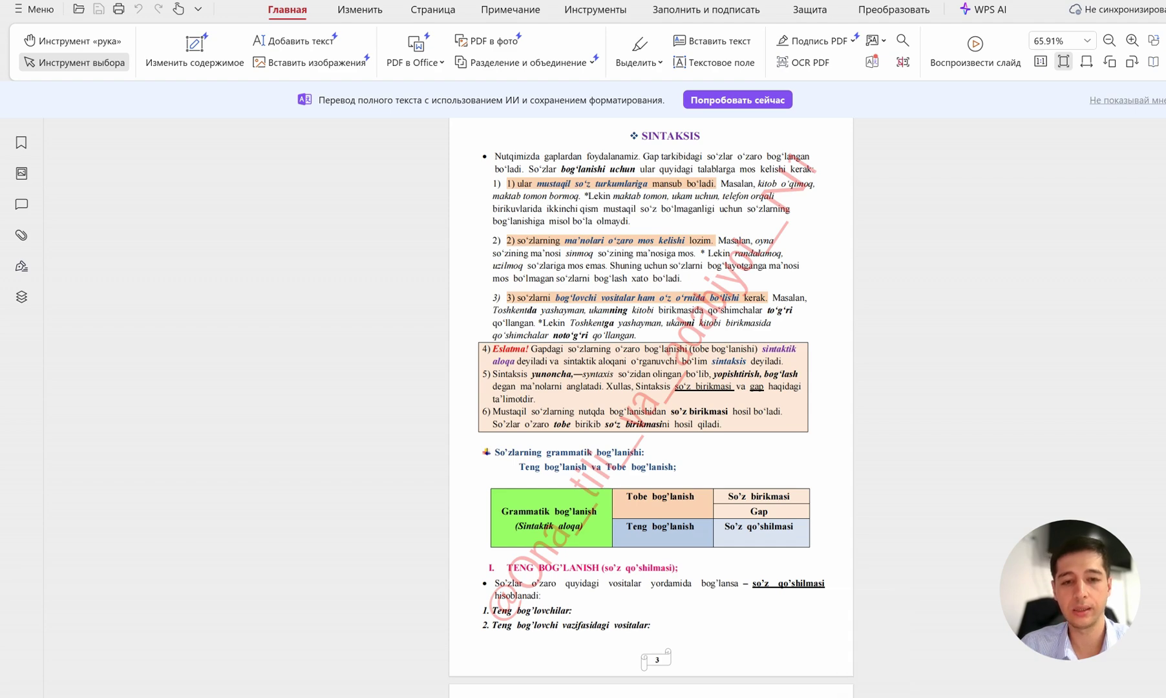
left_click(892, 636)
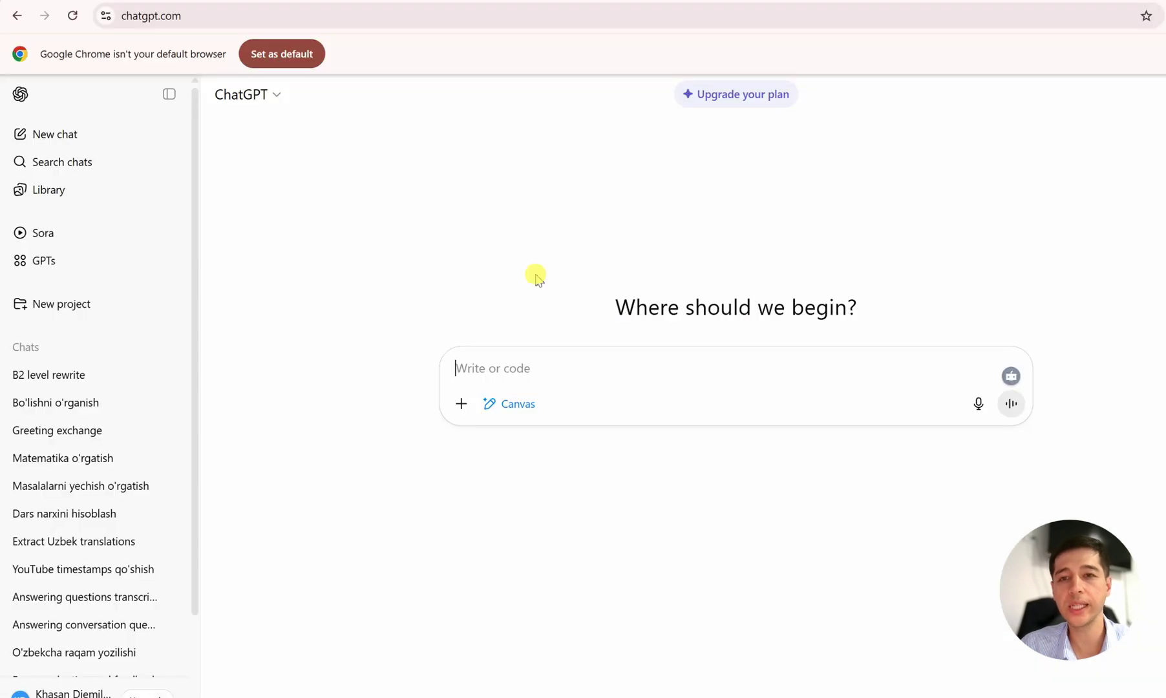
key("ctrl+v")
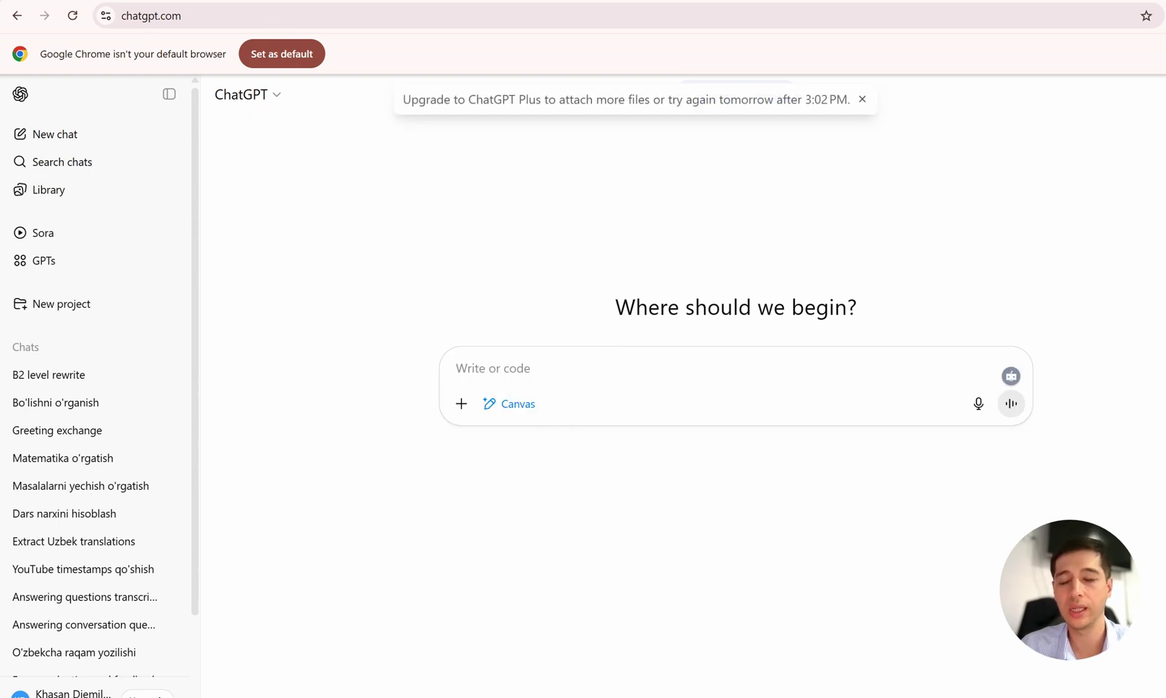
Switch to Grok, select the Grok 4 Fast model and attach the captured SINTAKSIS page to the prompt
left_click(225, 4)
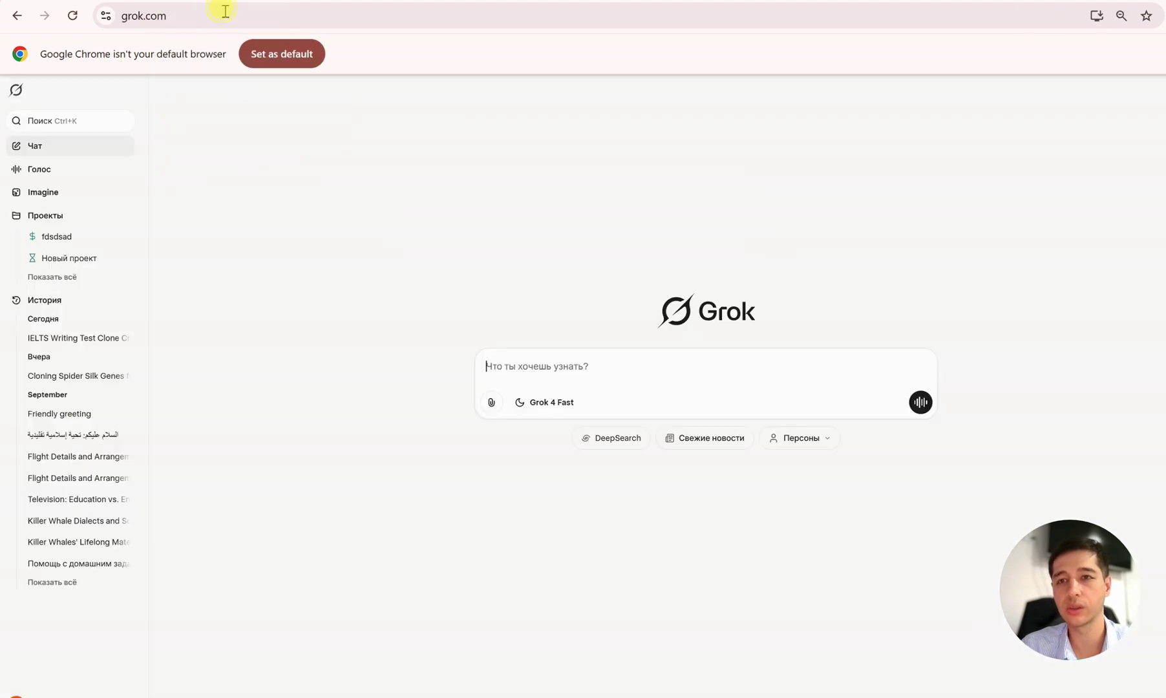
left_click(541, 403)
left_click(553, 425)
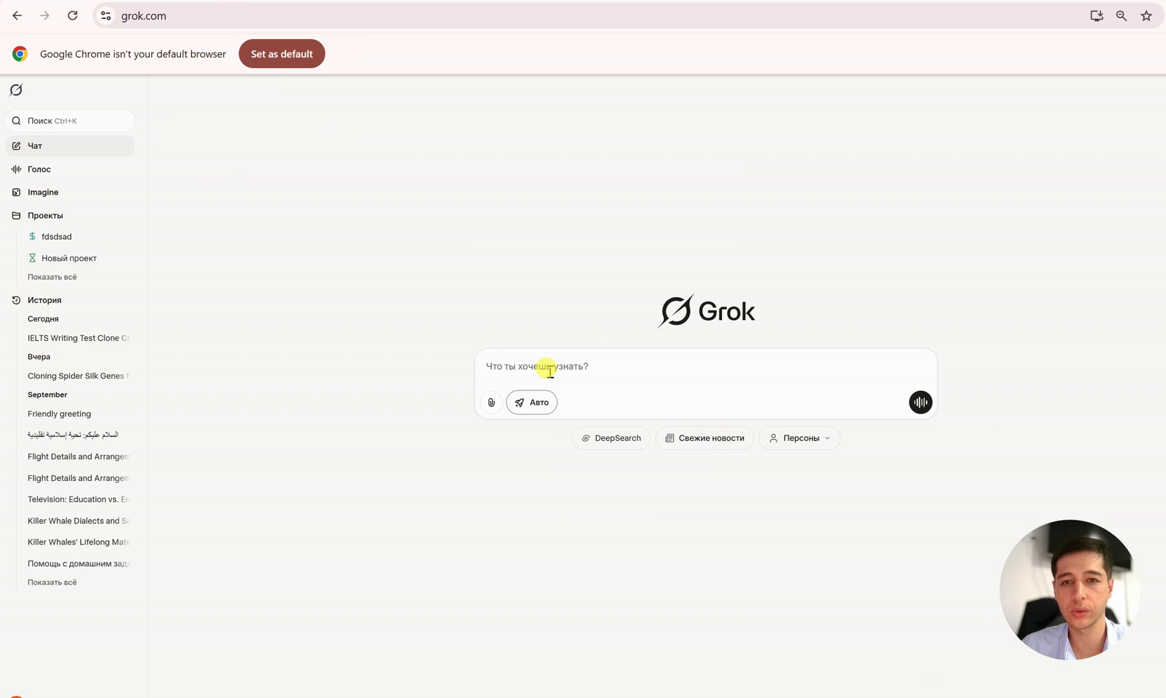
left_click(532, 411)
left_click(585, 368)
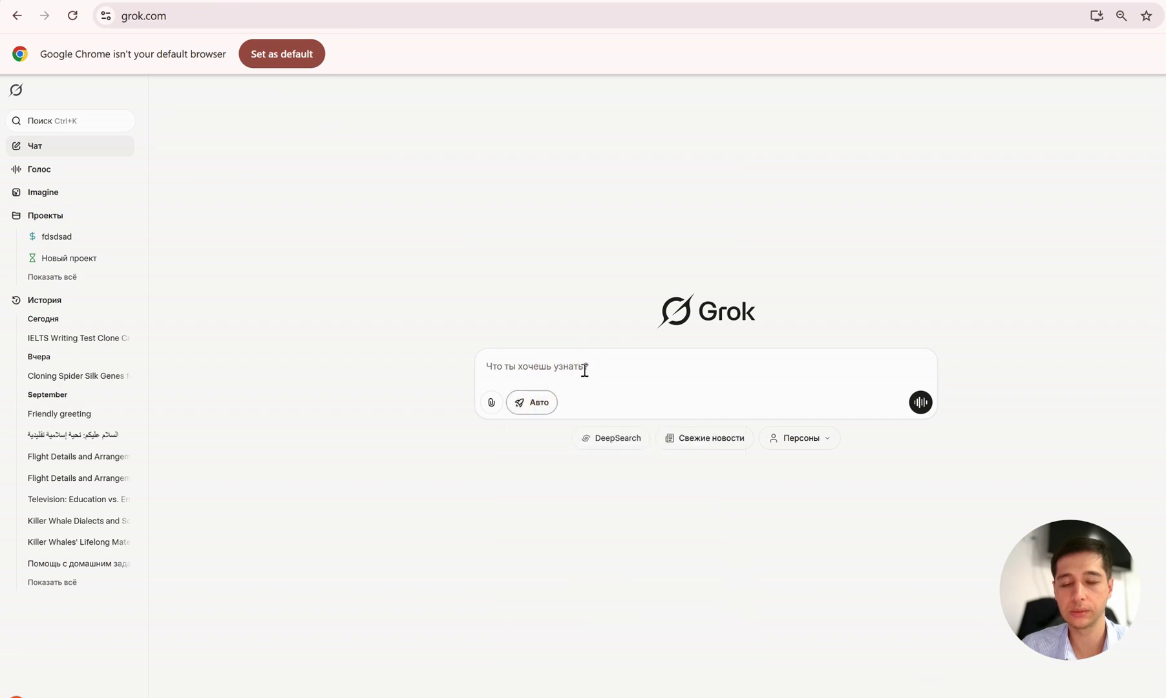
left_click(539, 402)
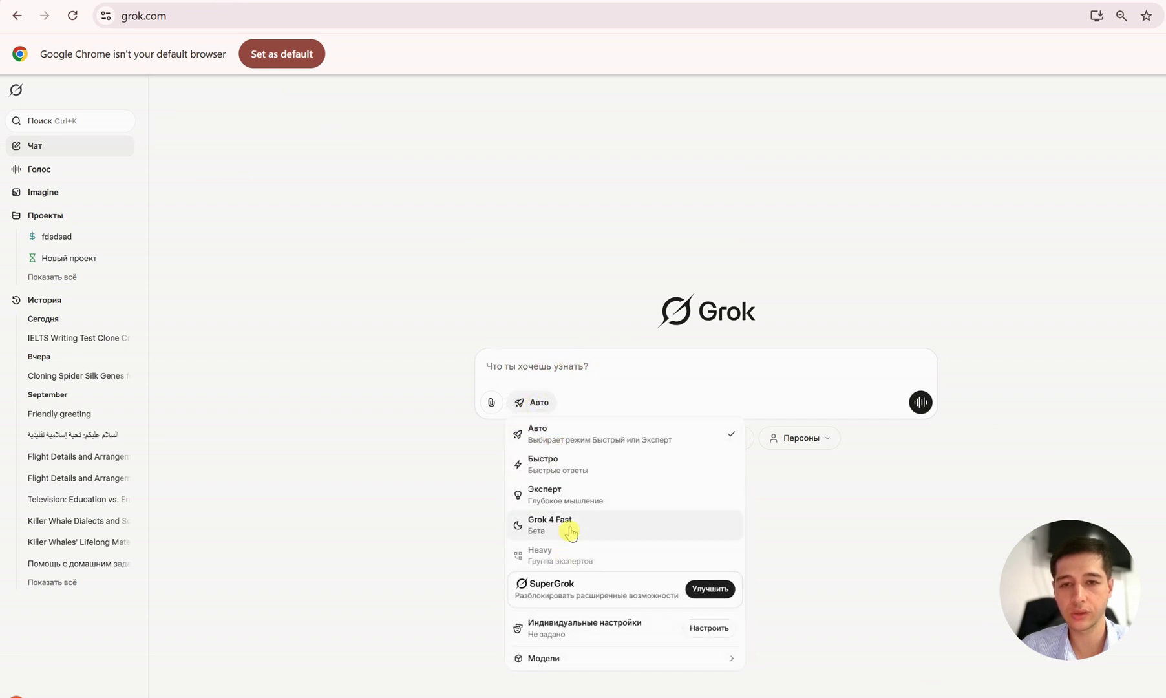
left_click(570, 529)
key("ctrl+v")
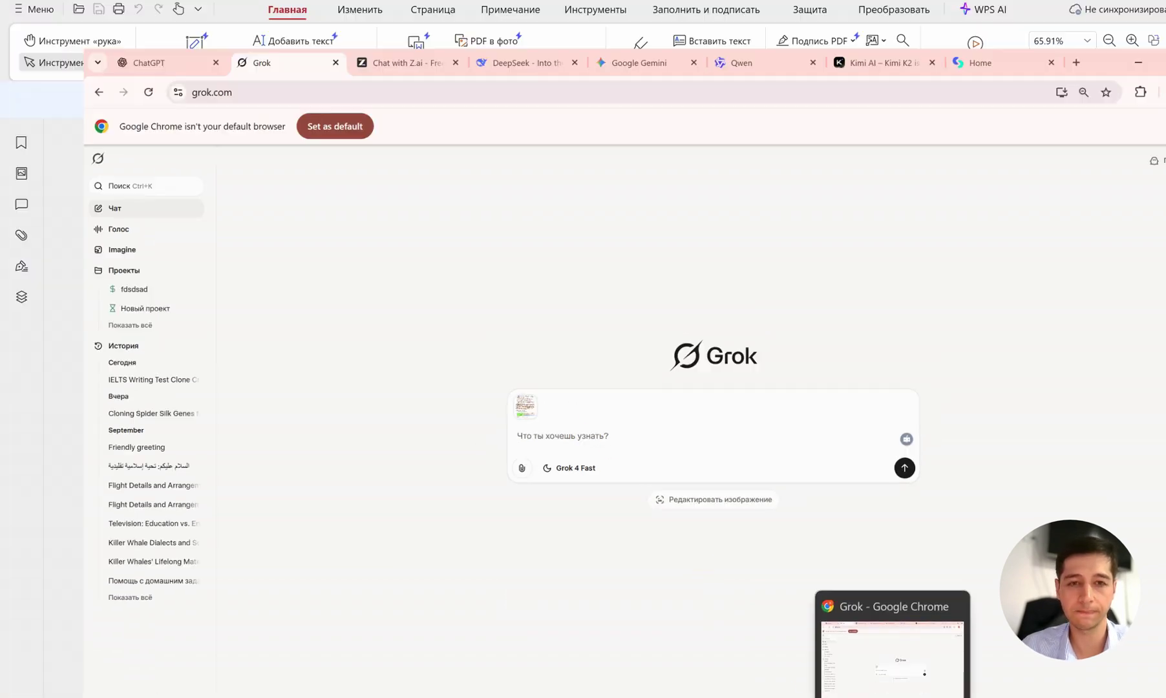
Capture the next PDF page, starting with "3. Sanash ohangi", and attach it to the Grok prompt as a second image
left_click(892, 696)
scroll(865, 420, "down", 8)
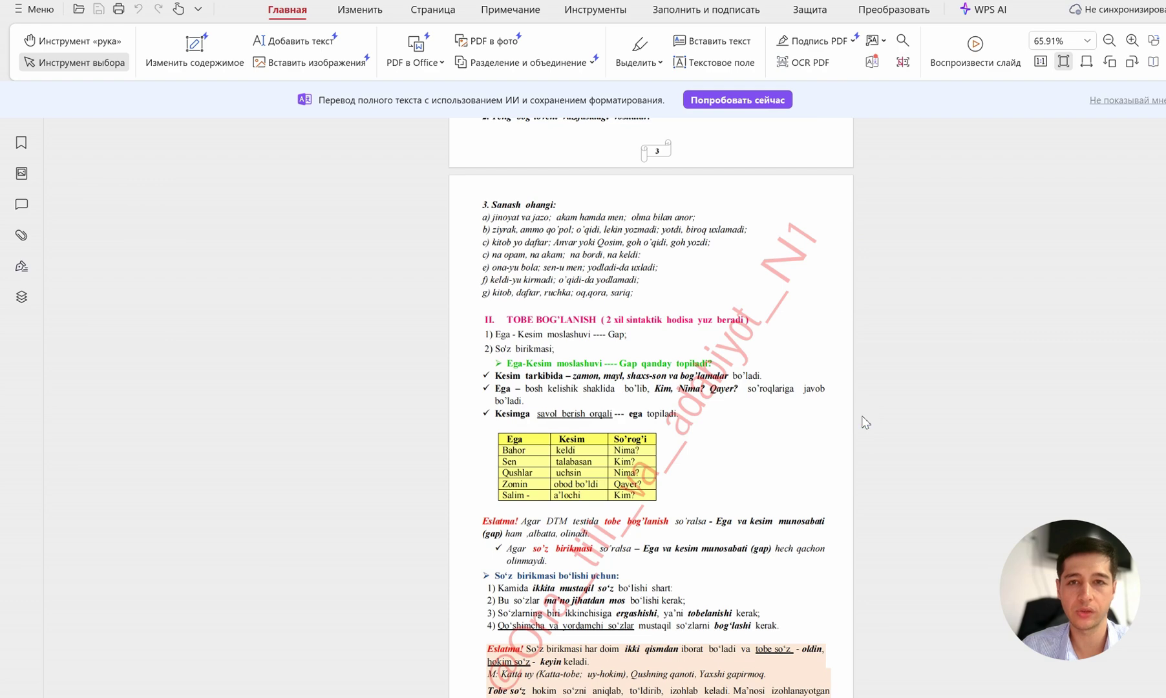
scroll(864, 422, "down", 1)
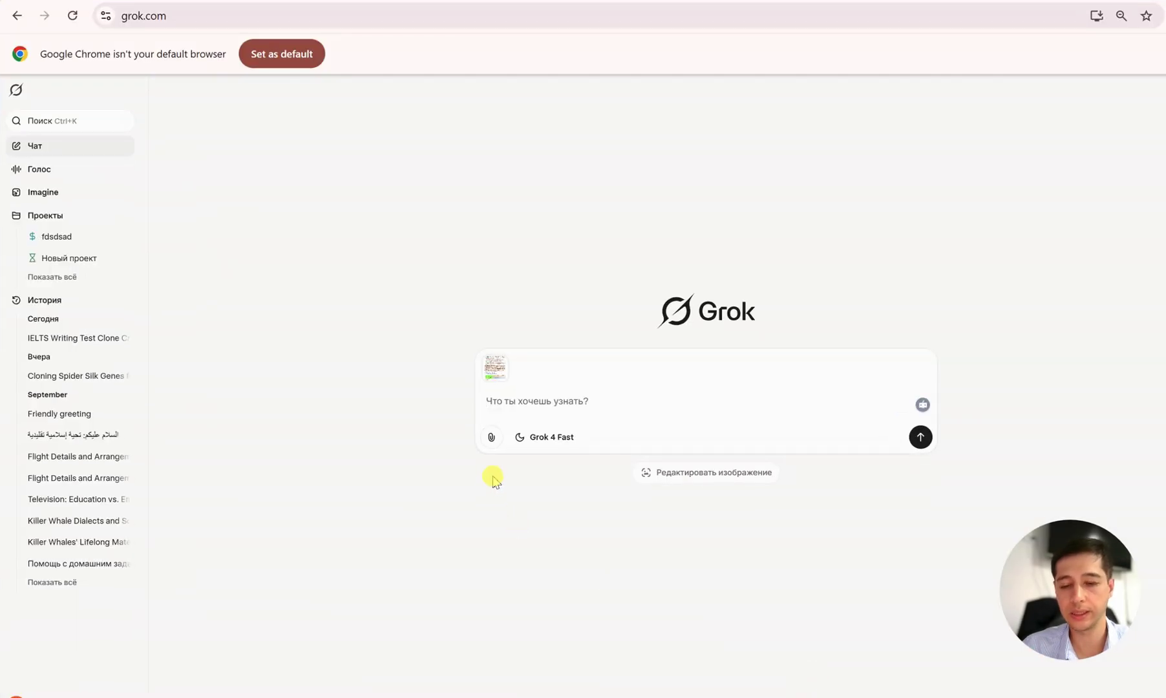
key("ctrl+v")
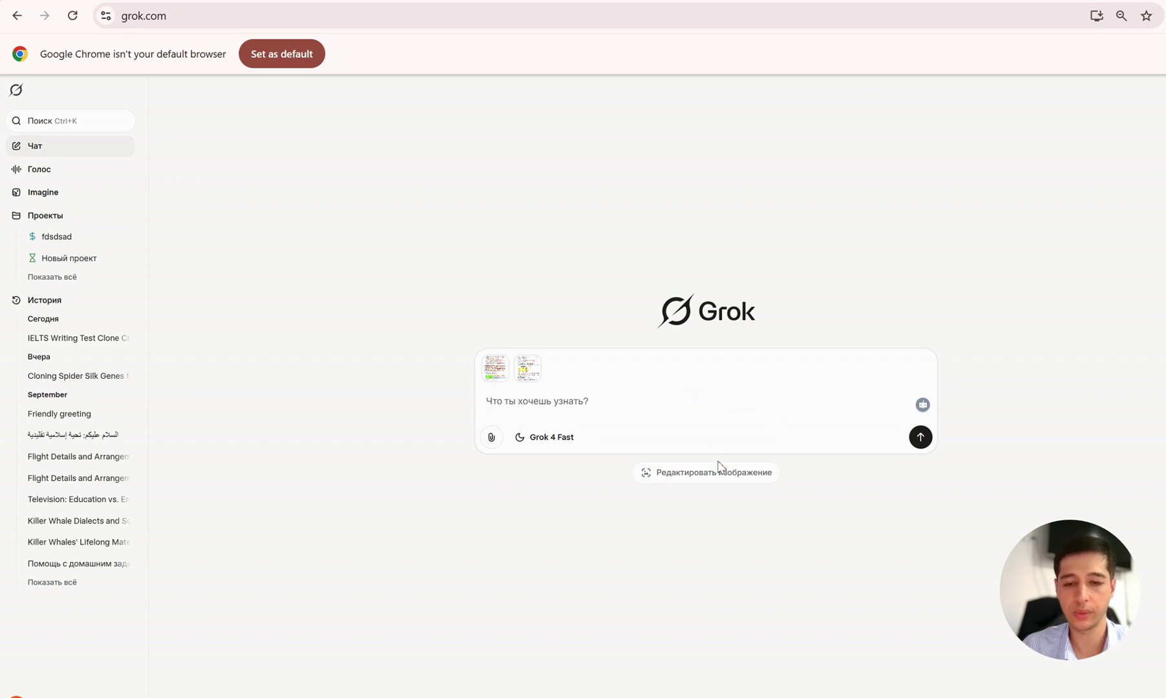
Send the prompt "shu rasimdagi ma'lumotlardan foydalanib 15 talik html formatda haqiqiy dtm formatida a b c d variant bilan mukammal test tuzib ber"
type("shu")
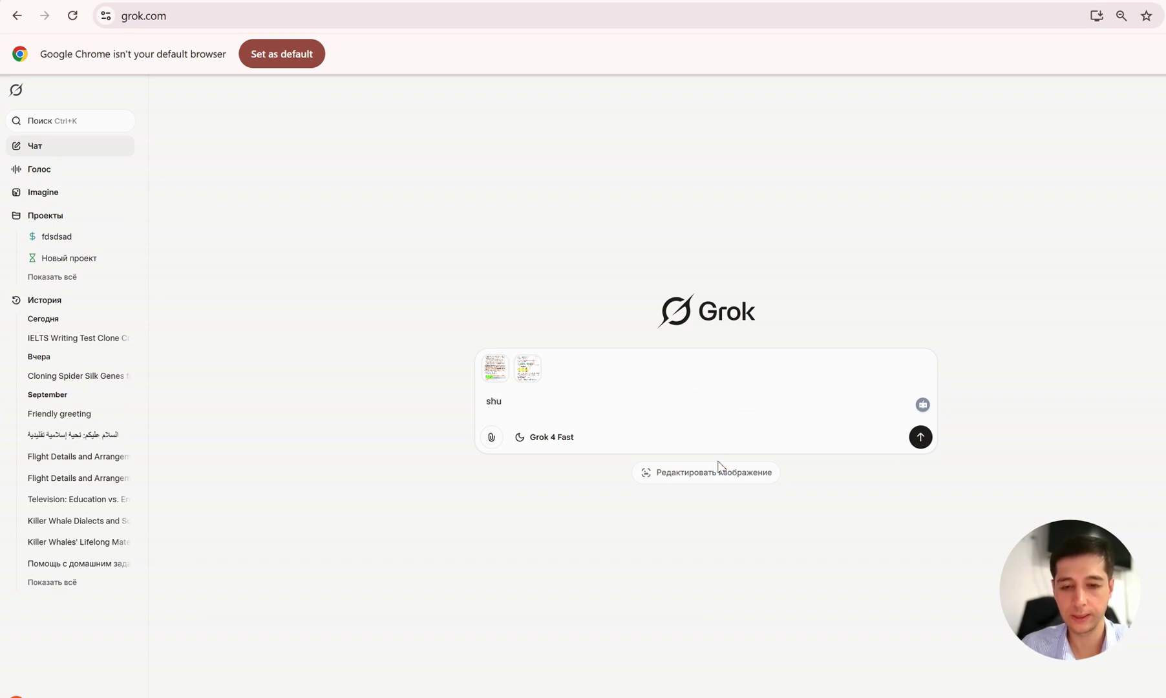
type(" ma")
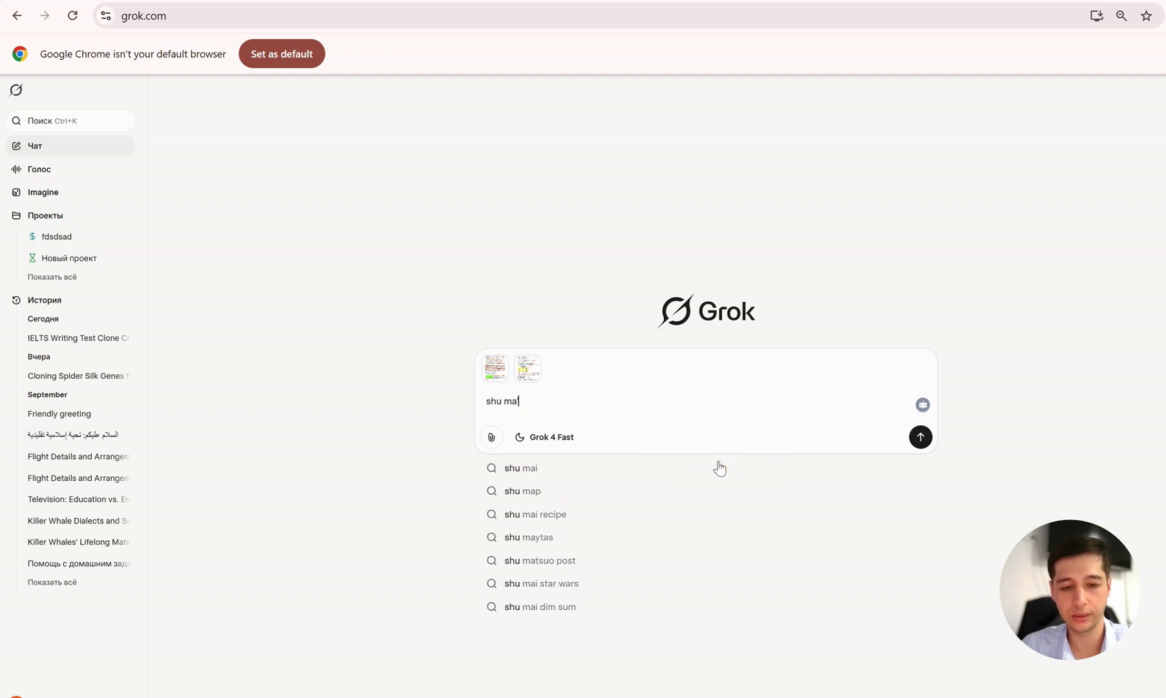
key("BackSpace")
key("BackSpace")
key("BackSpace")
type("r")
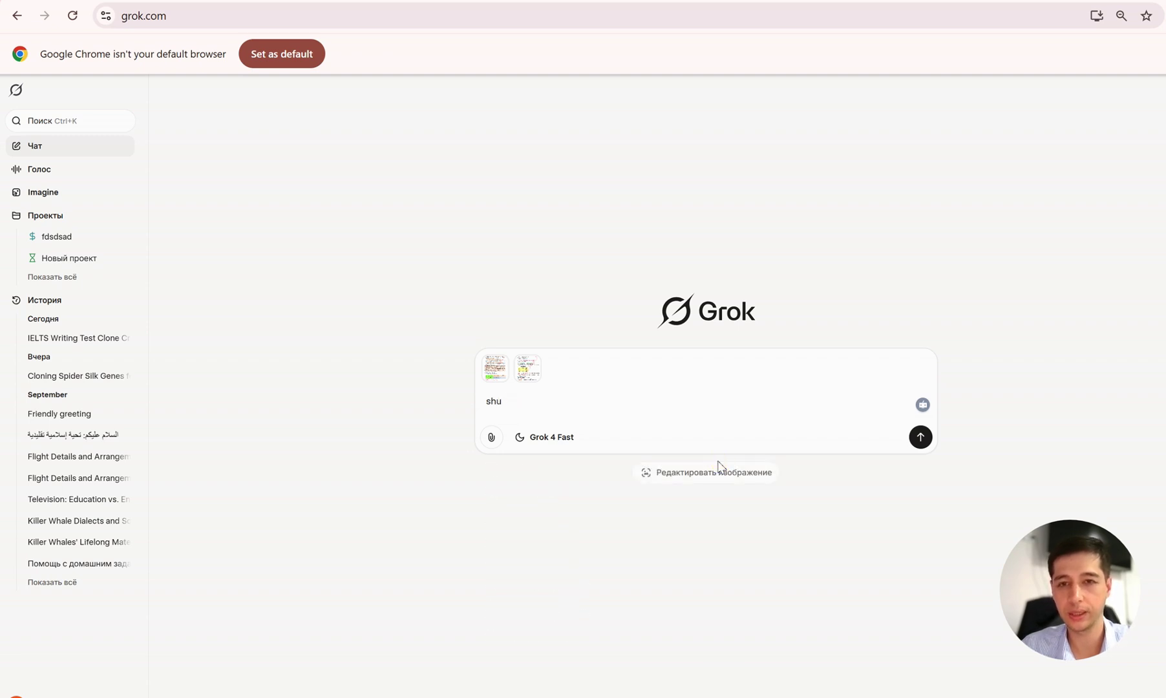
type("asimdagi")
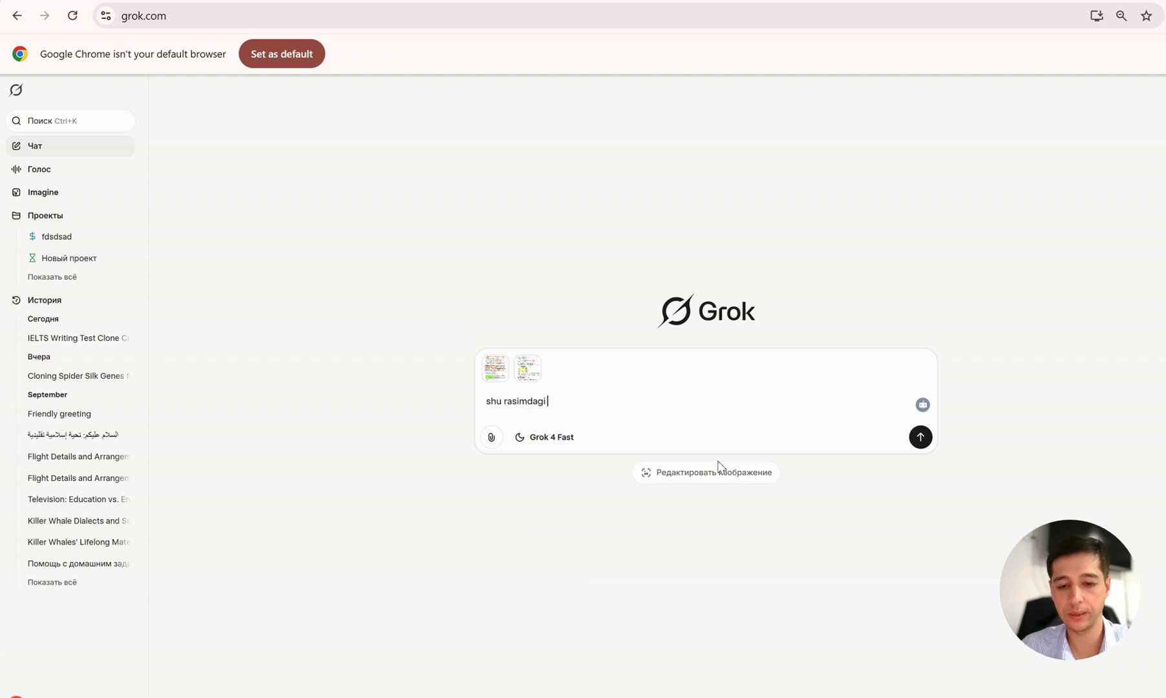
type(" ma'lumotl")
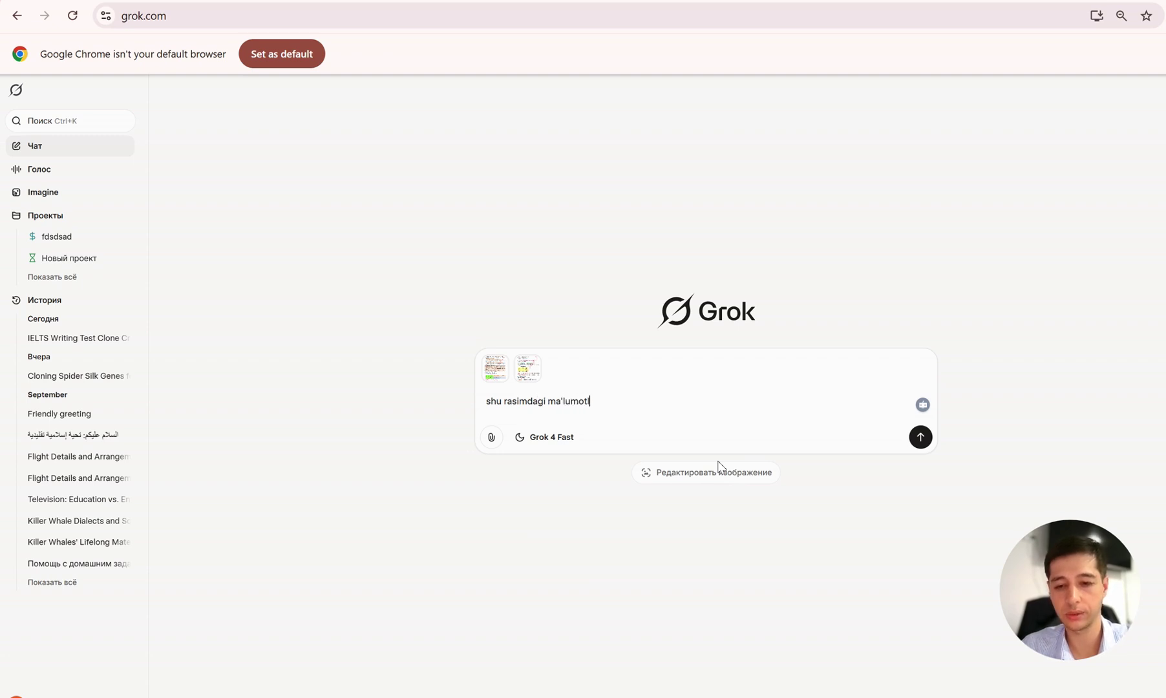
type("ardan foydalanib 15 talik")
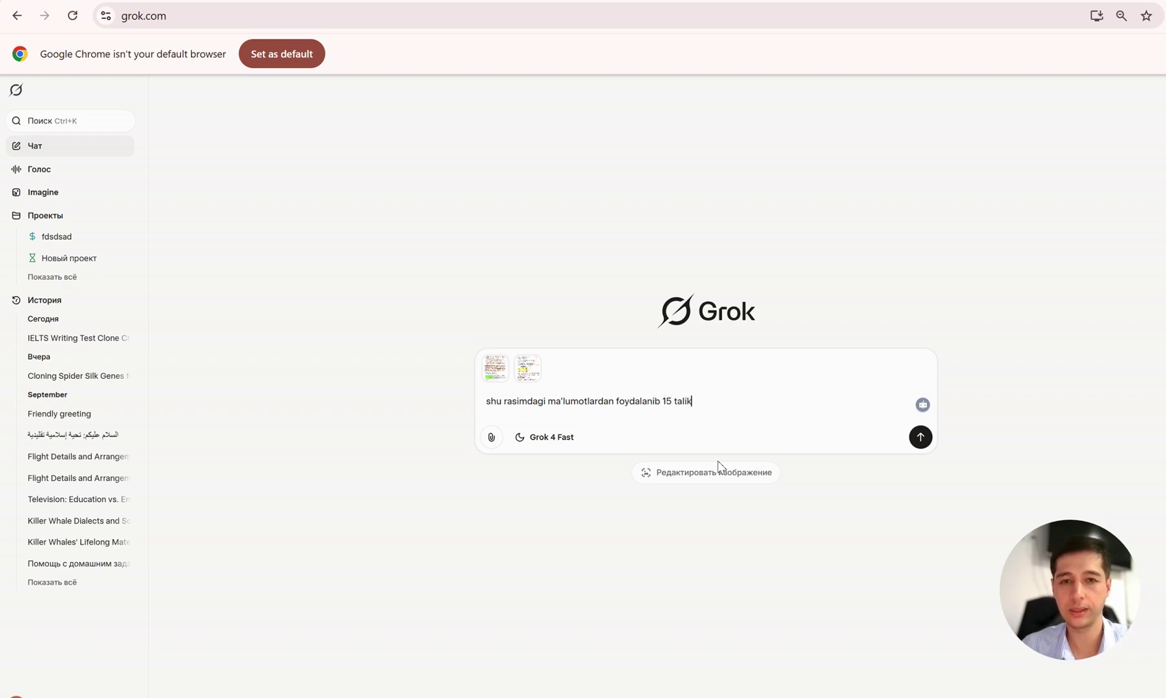
type("htm")
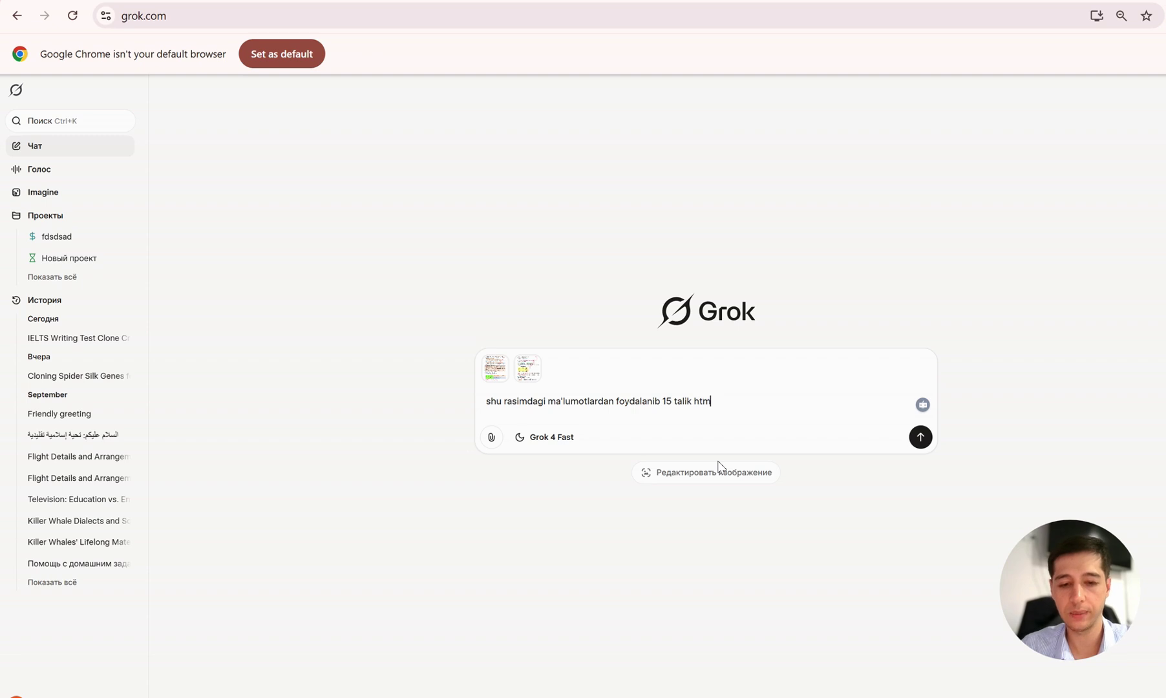
type("l formatd")
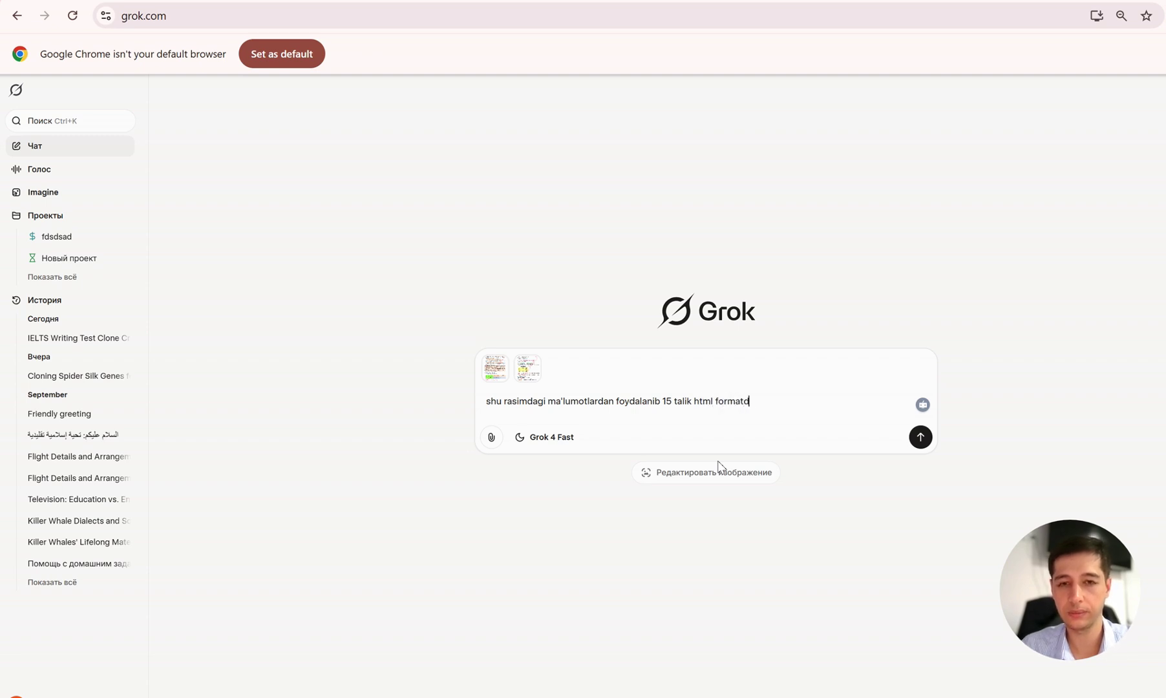
type("a haq")
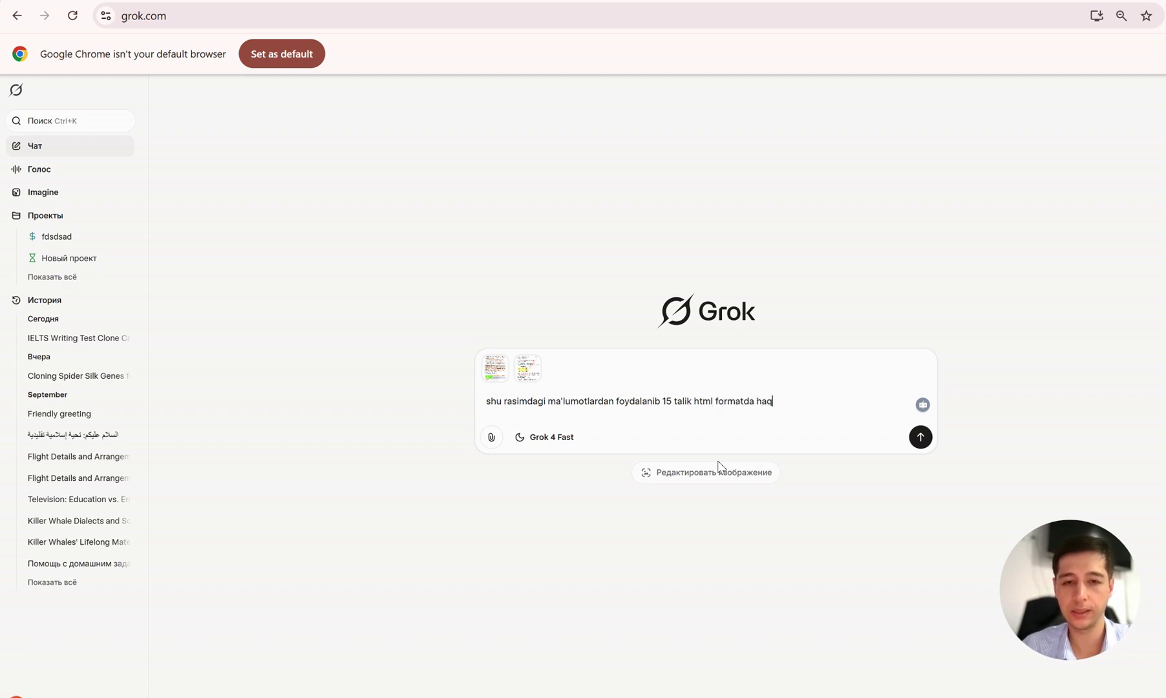
type("iqiy dt")
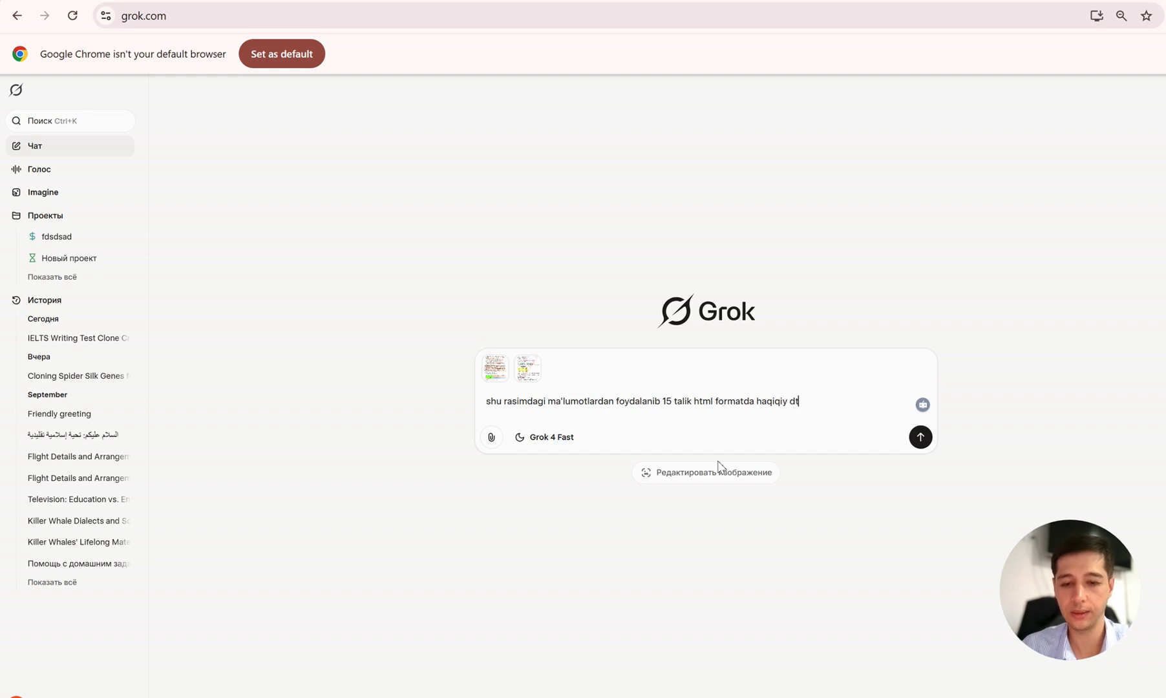
type("m formatida")
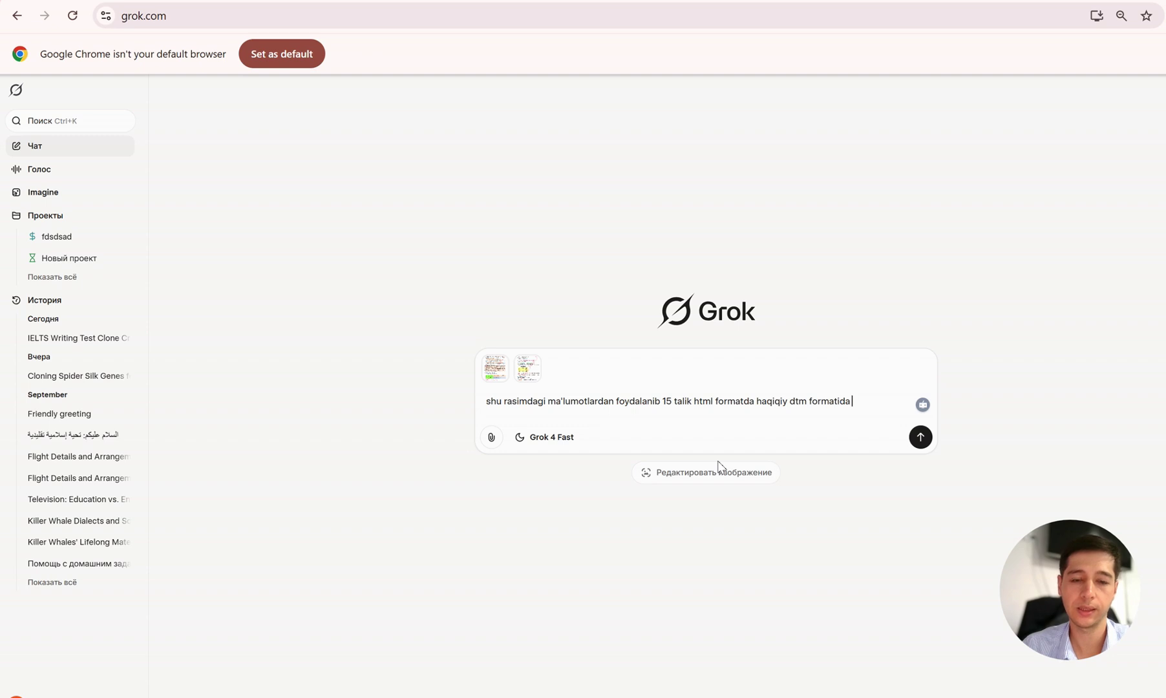
type(" a b")
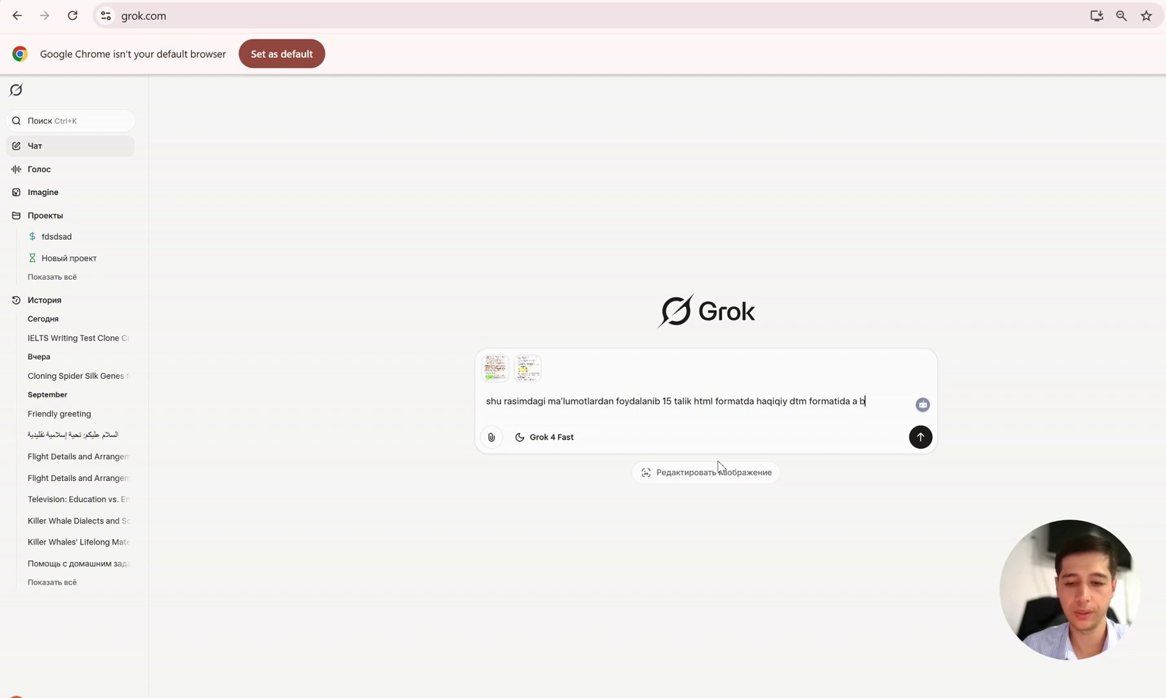
type(" c d var")
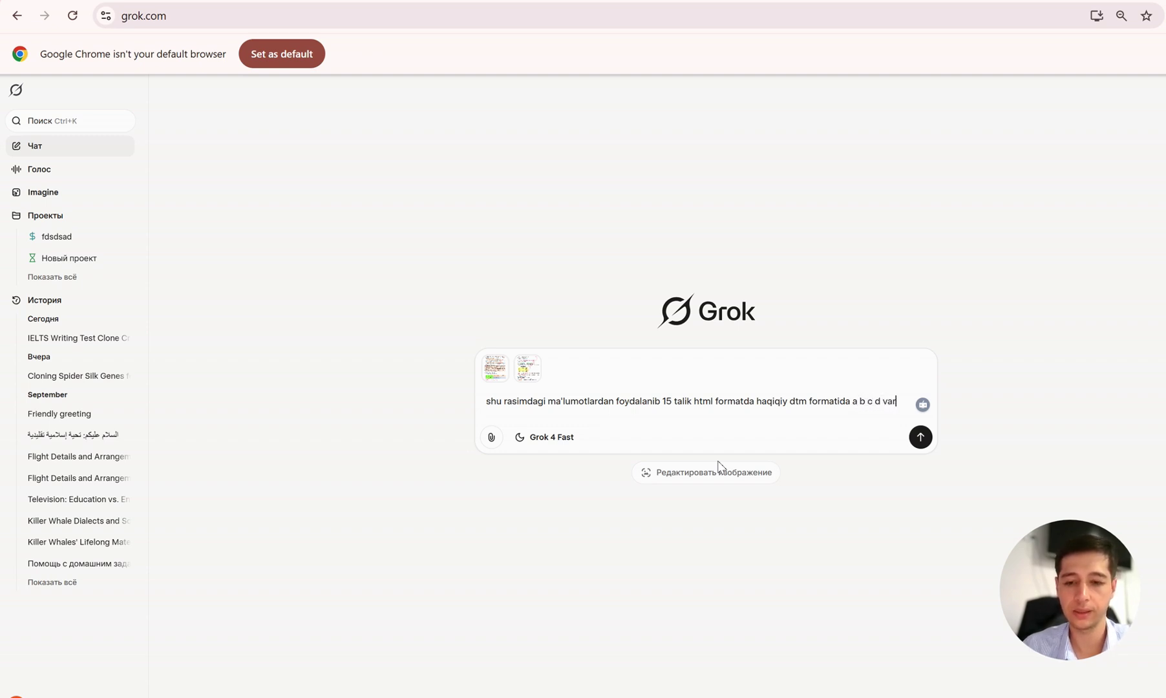
type("iant bilan")
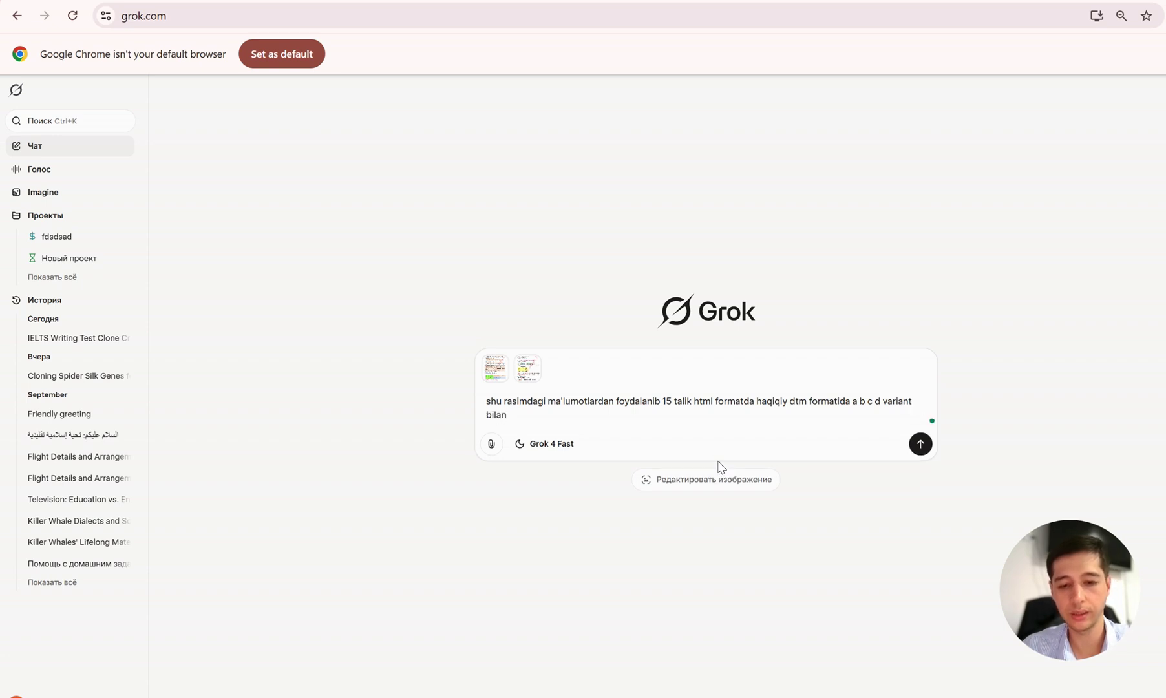
type(" mukammal t")
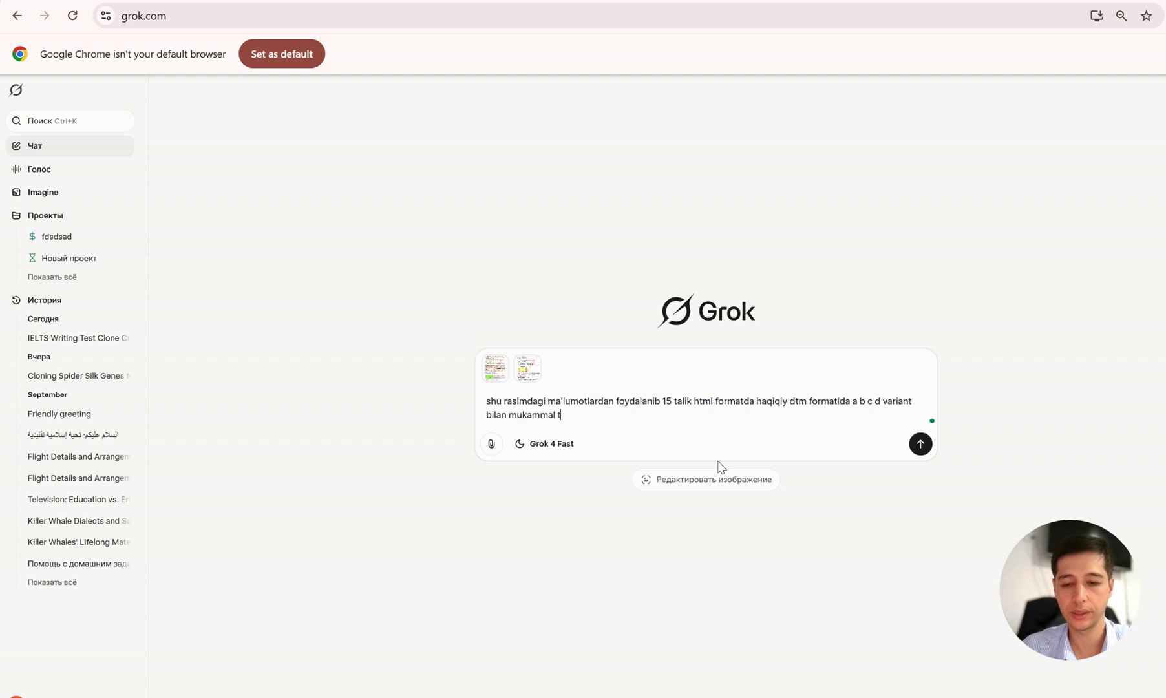
type("est tuzi")
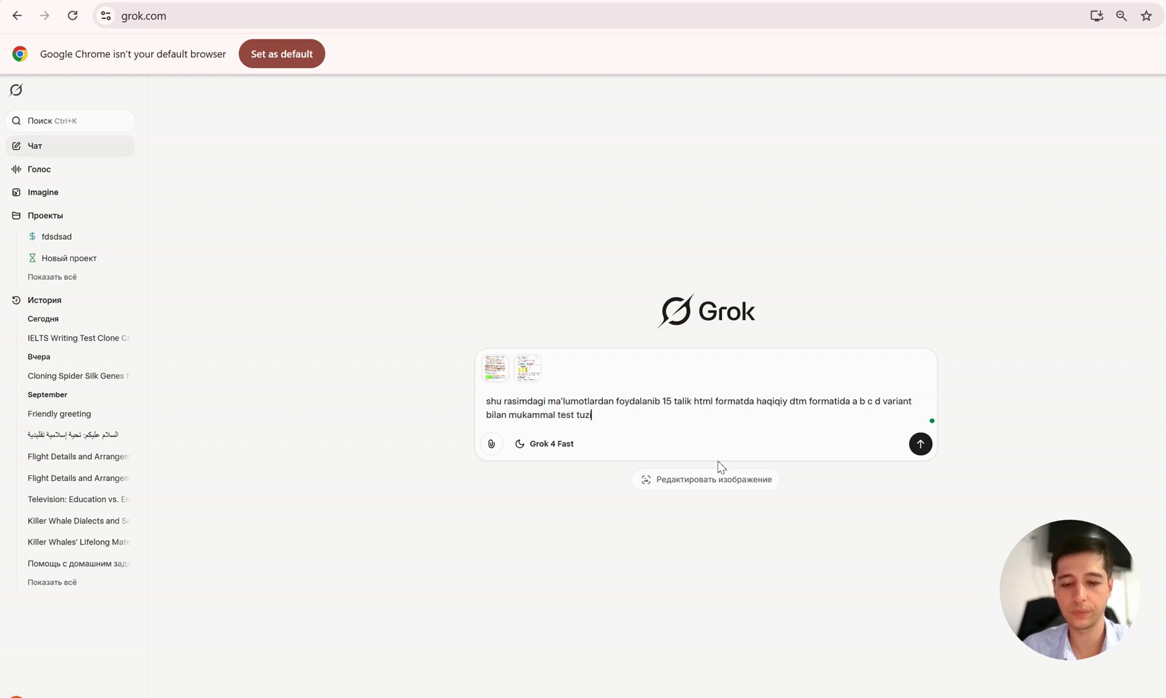
type("b ber")
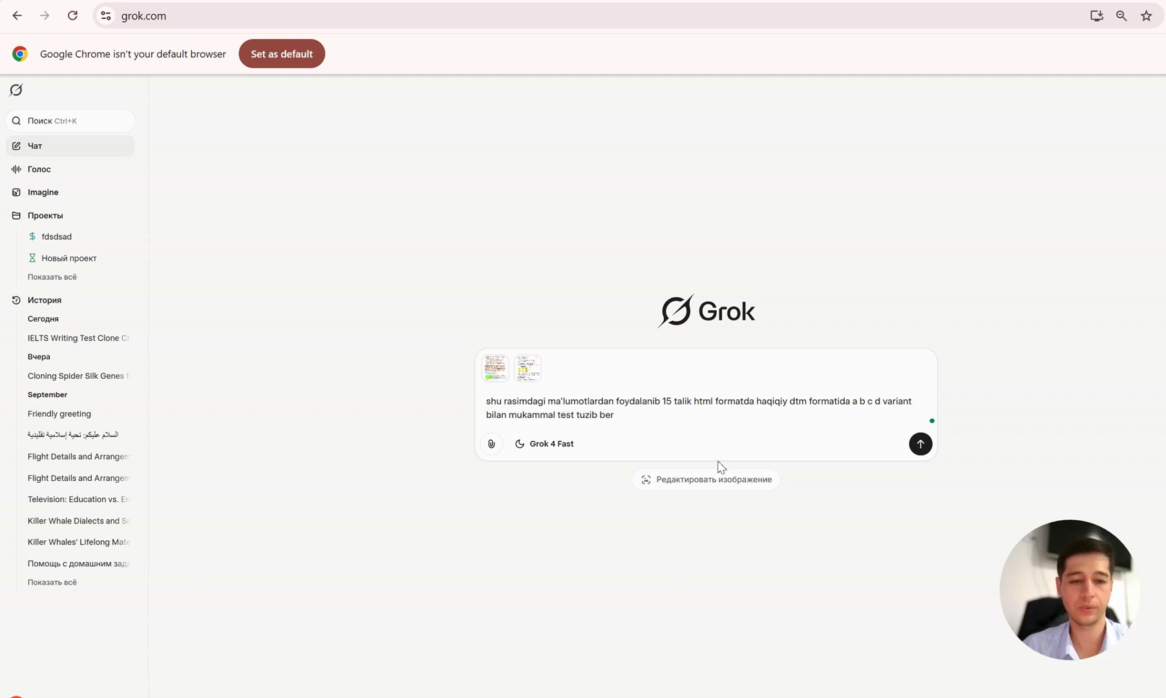
key("Return")
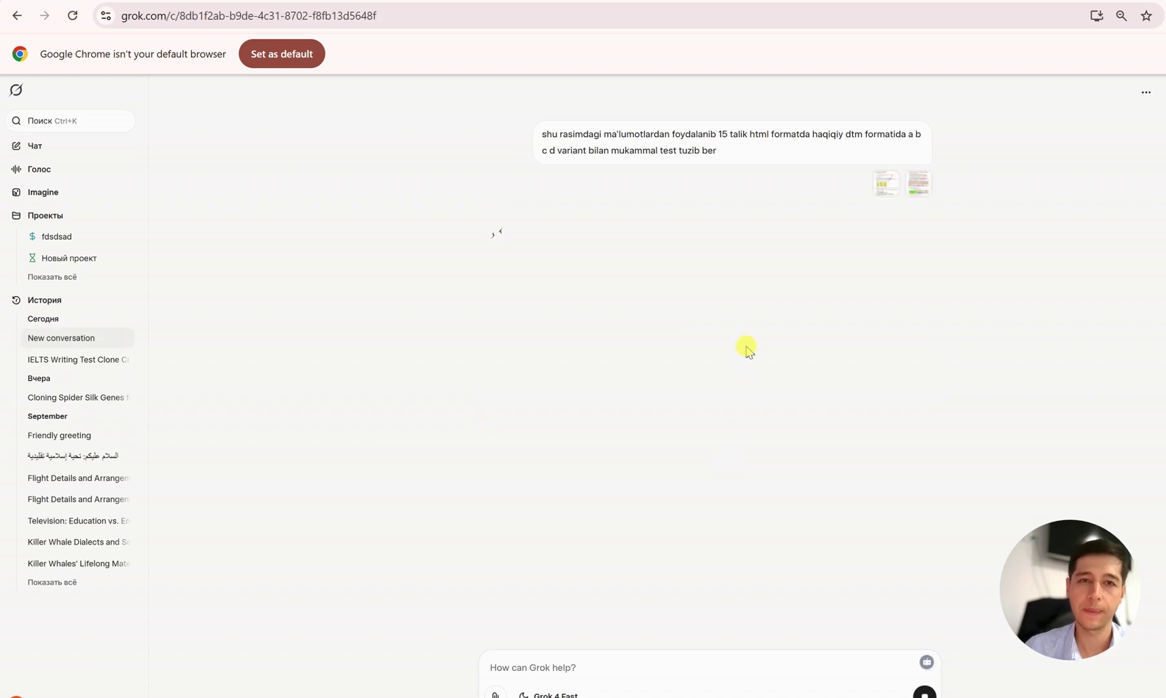
Copy the sent test prompt from the Grok chat and paste it into a new Z.ai GLM-4.5 chat
left_click_drag(749, 158, 524, 125)
key("ctrl+c")
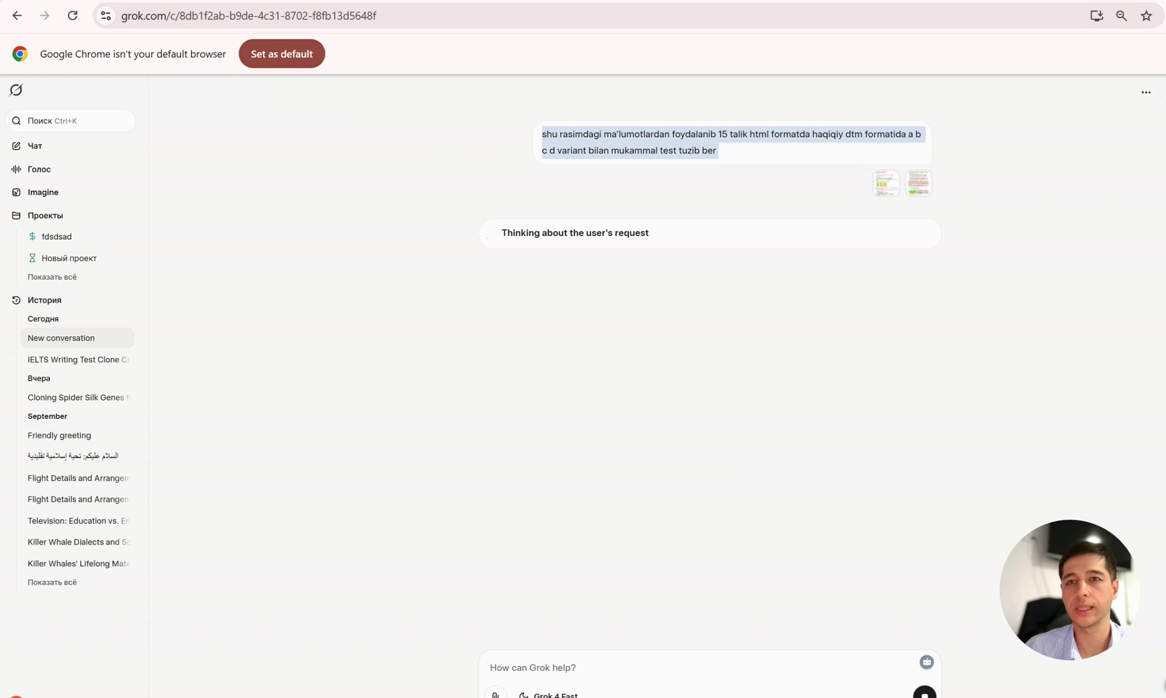
left_click(350, 1)
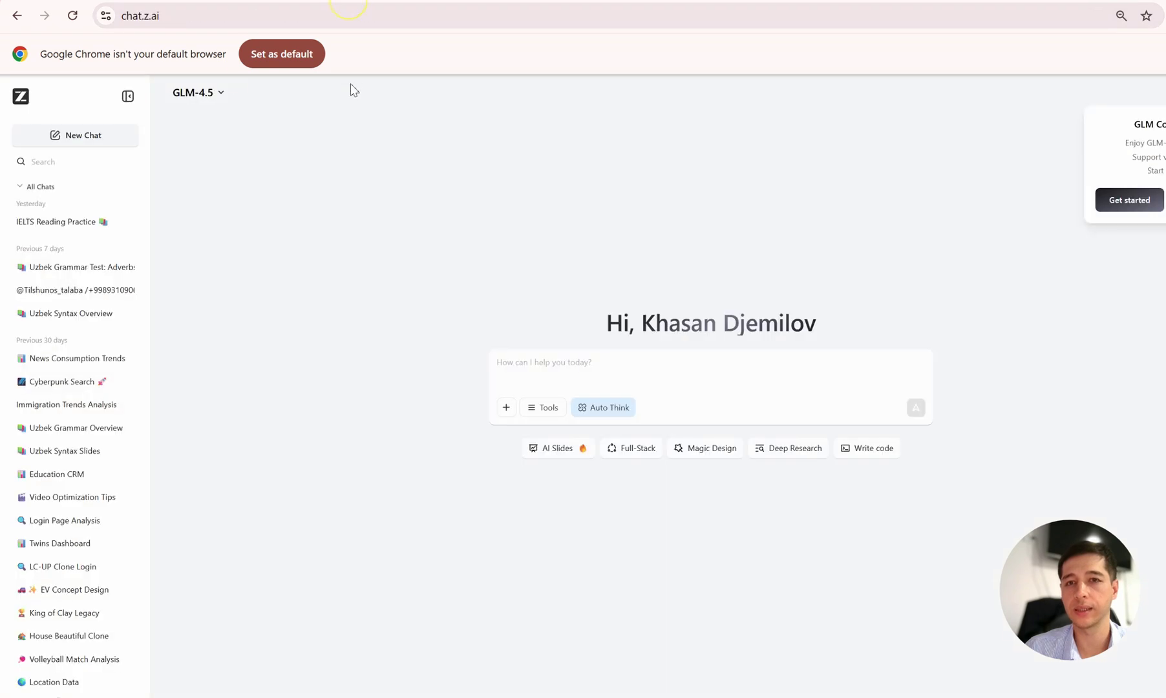
left_click(564, 380)
left_click(564, 375)
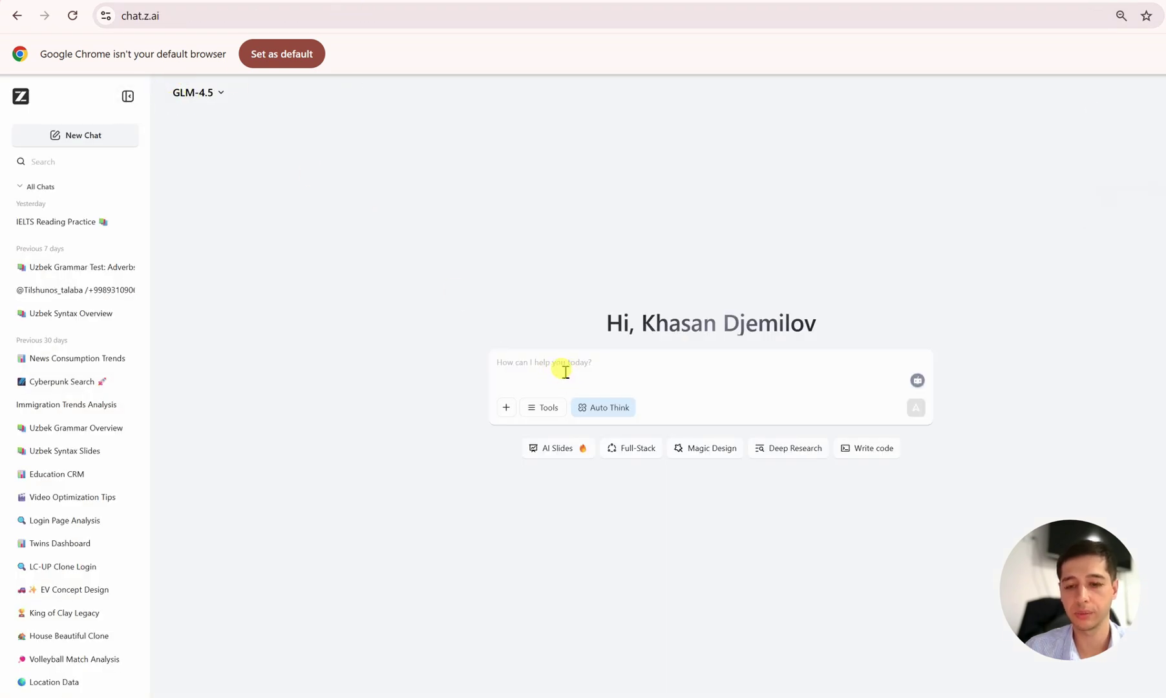
left_click(546, 360)
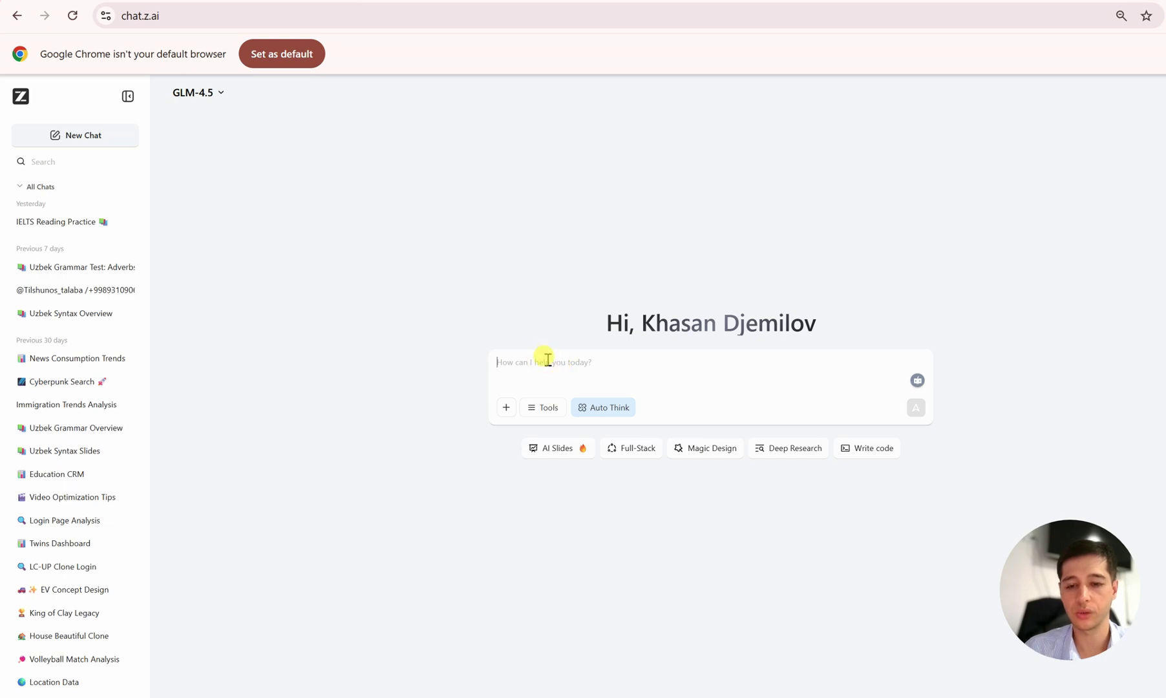
key("ctrl+v")
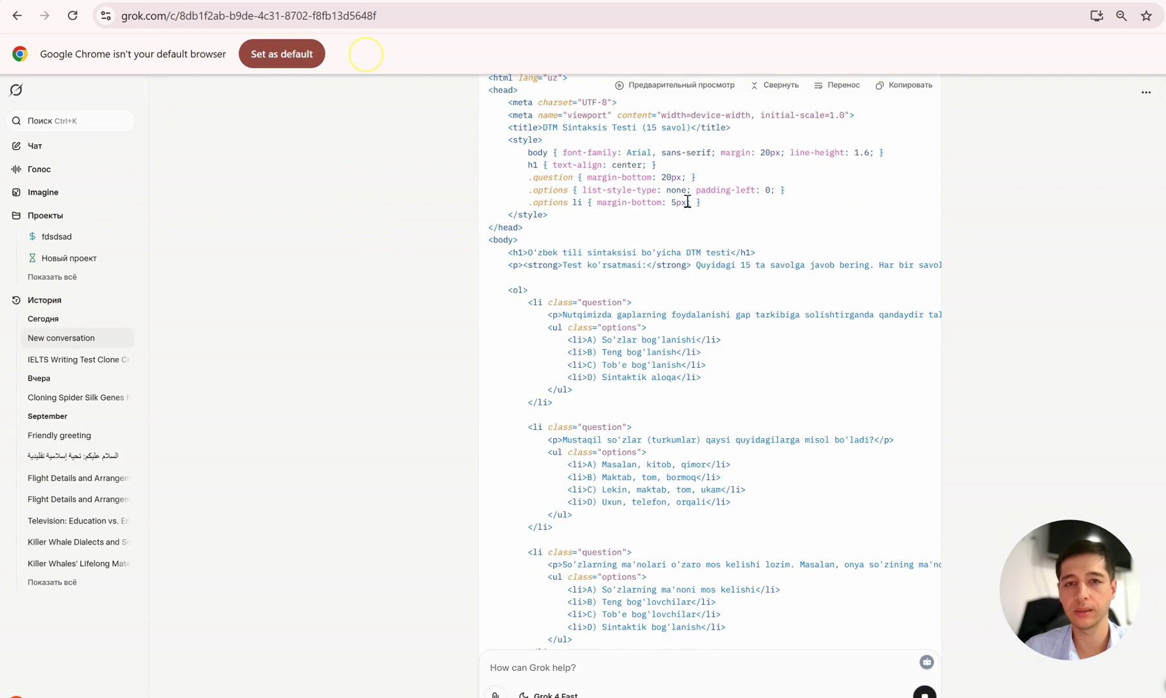
Copy the "3. Sanash ohangi" page image from the Grok chat and attach it to the Z.ai prompt
scroll(957, 261, "up", 3)
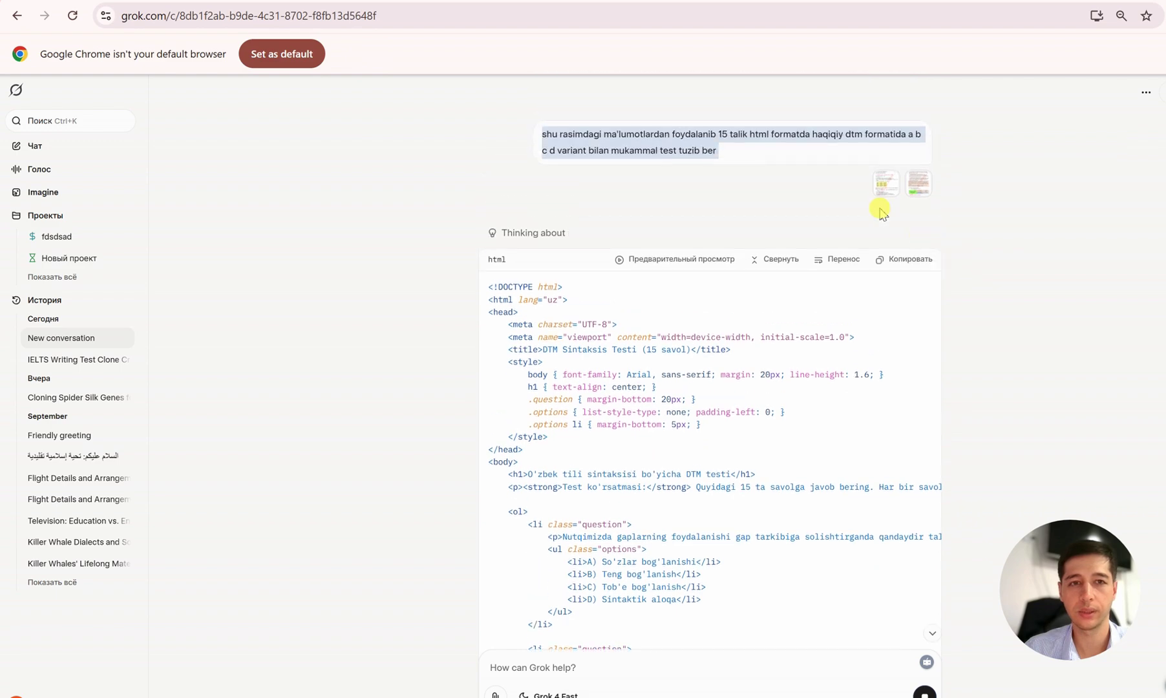
left_click(882, 194)
right_click(882, 193)
left_click(996, 169)
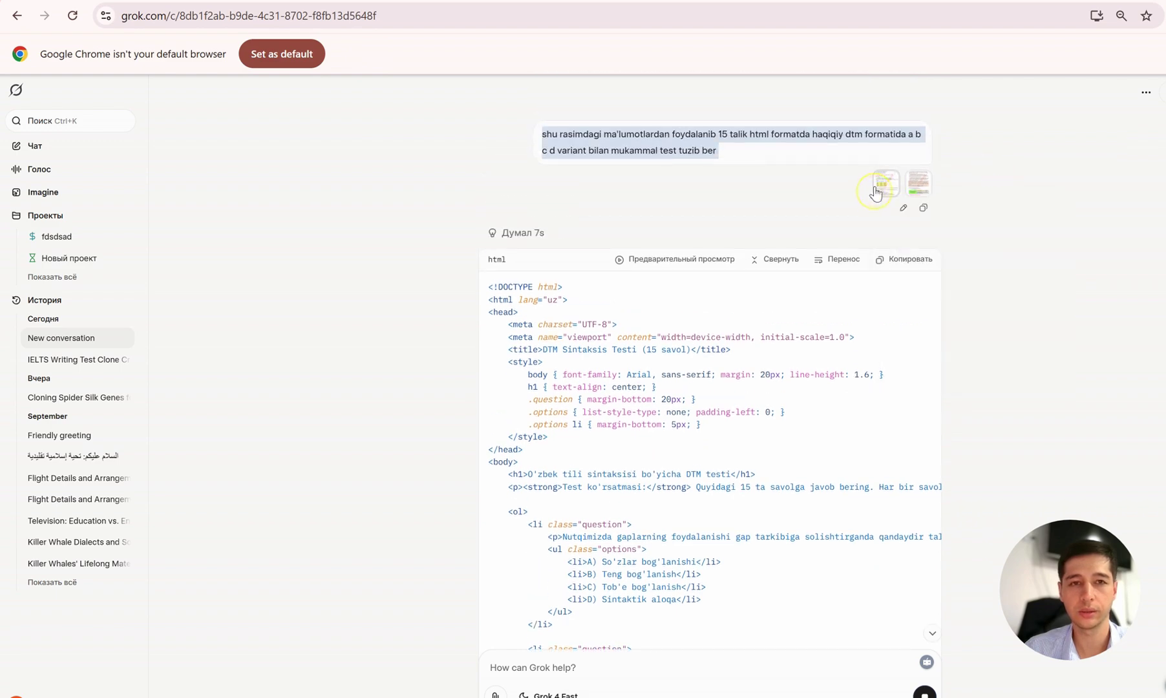
left_click(877, 205)
right_click(642, 299)
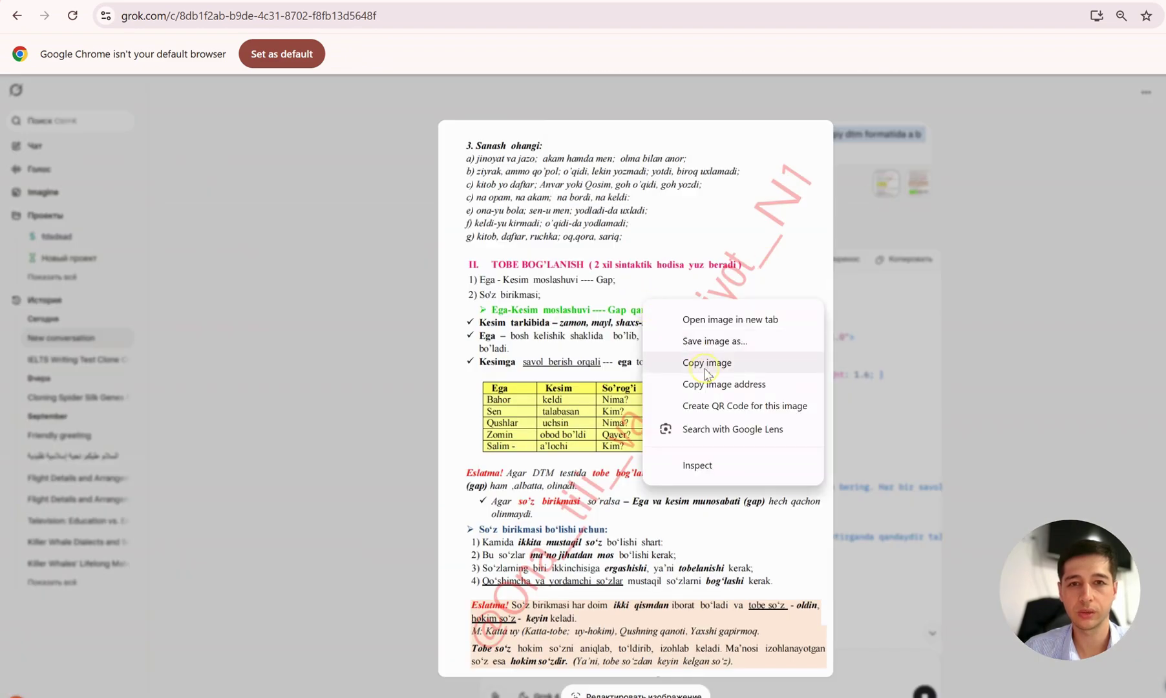
left_click(704, 363)
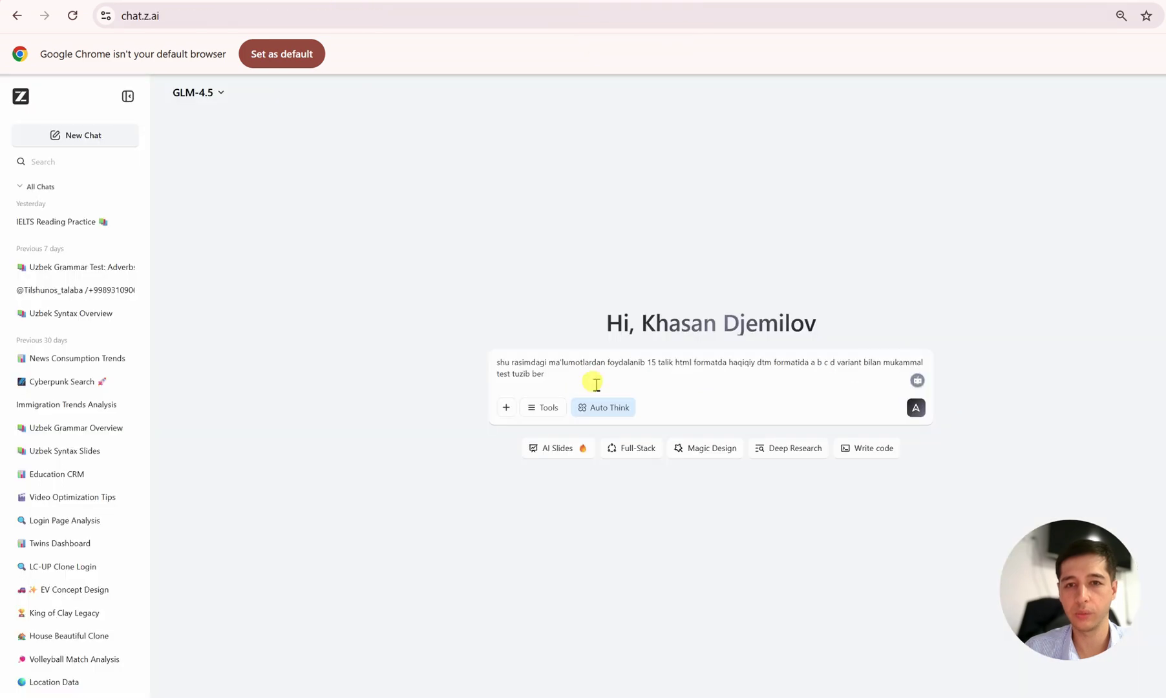
left_click(596, 385)
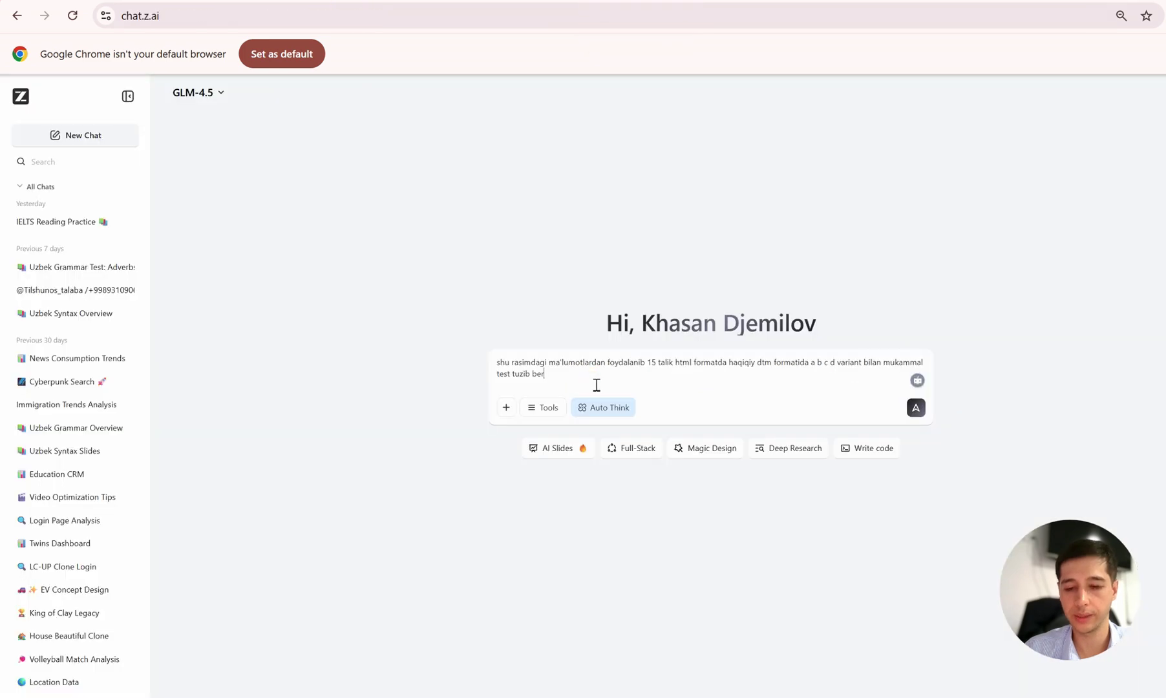
key("ctrl+v")
Copy the SINTAKSIS page image from the Grok chat, attach it to the Z.ai prompt as well and send the request
left_click(359, 2)
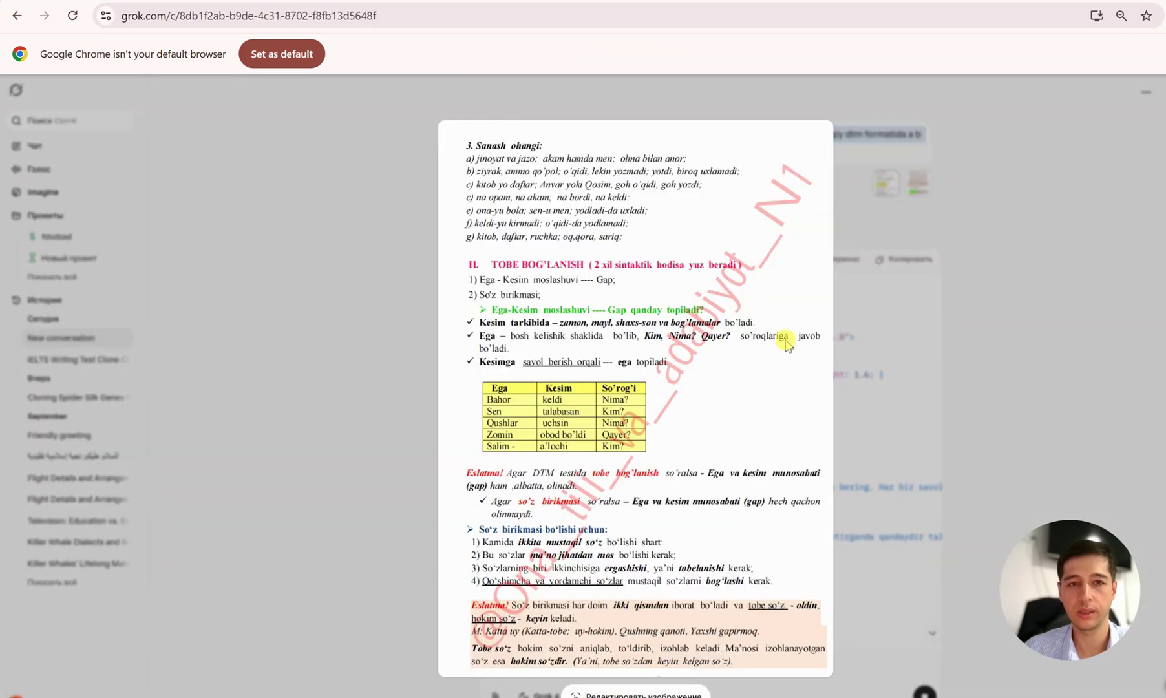
left_click(908, 331)
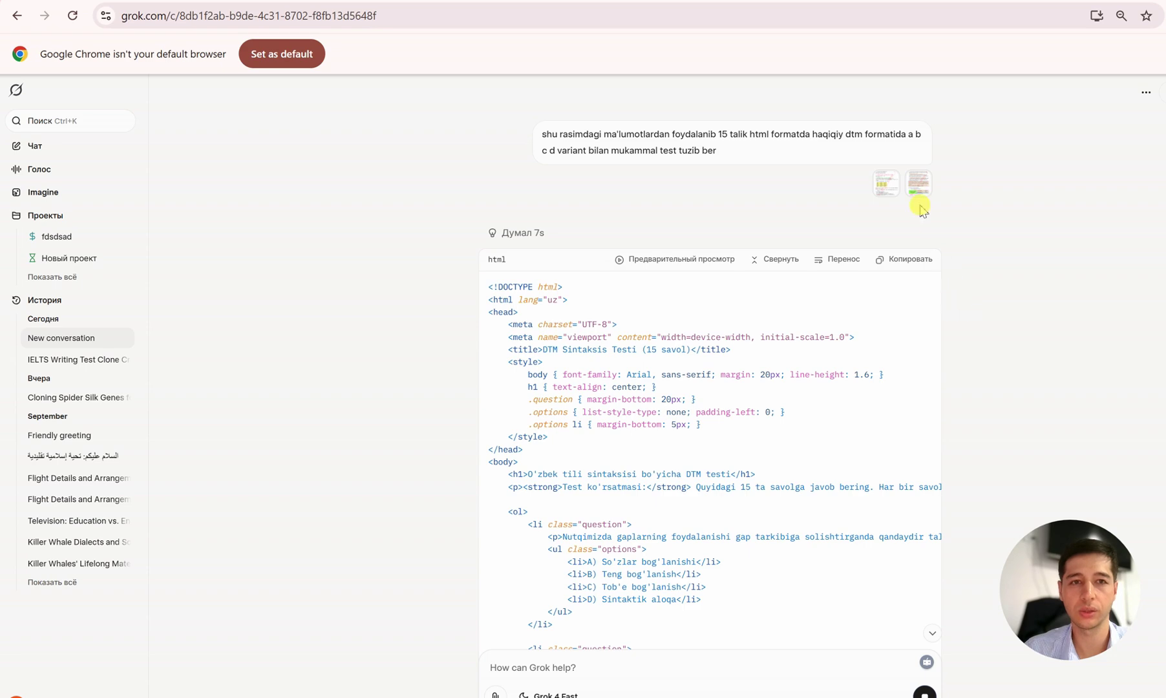
left_click(916, 186)
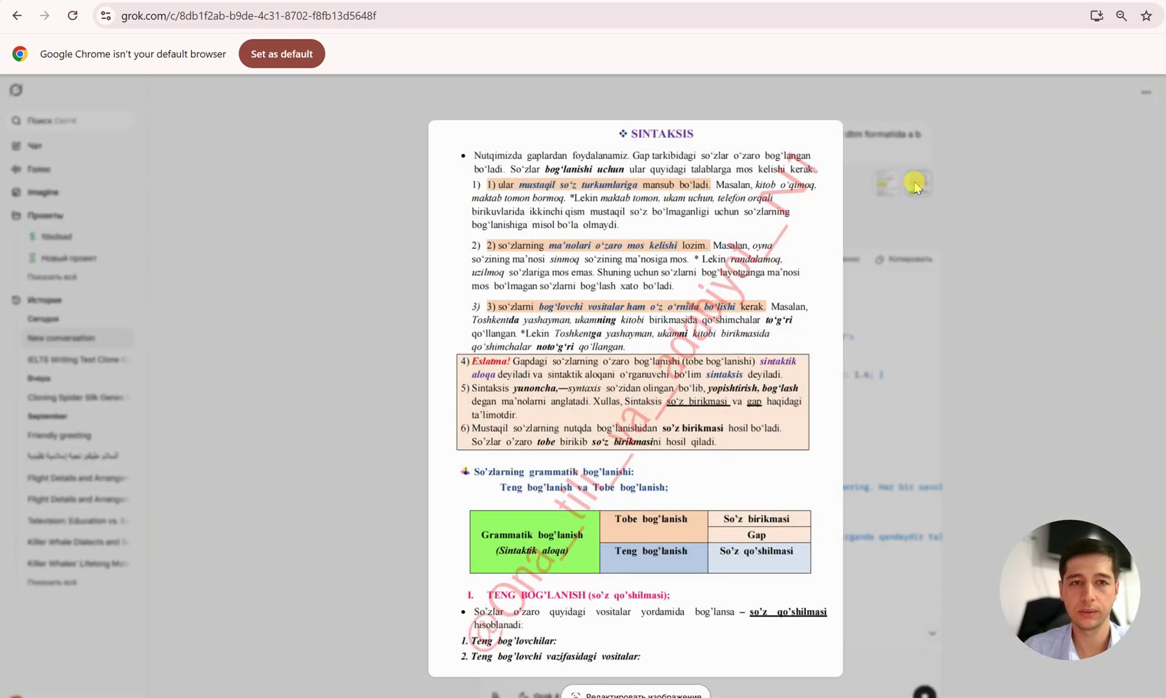
right_click(650, 275)
left_click(706, 317)
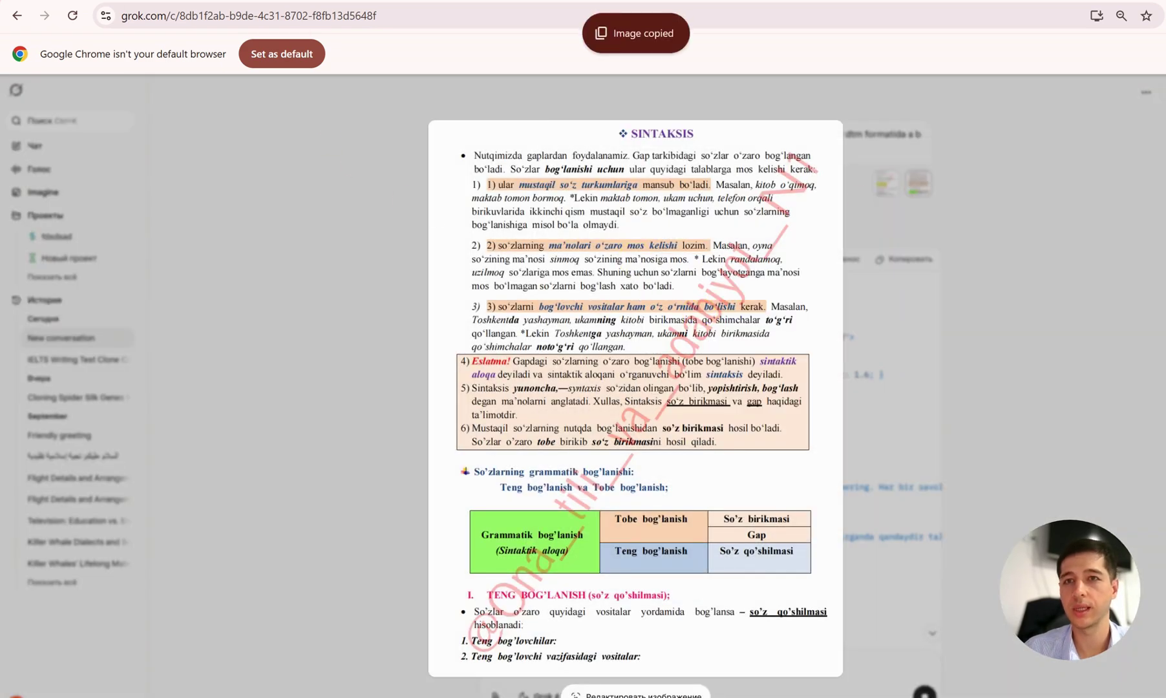
key("alt+Tab")
key("ctrl+v")
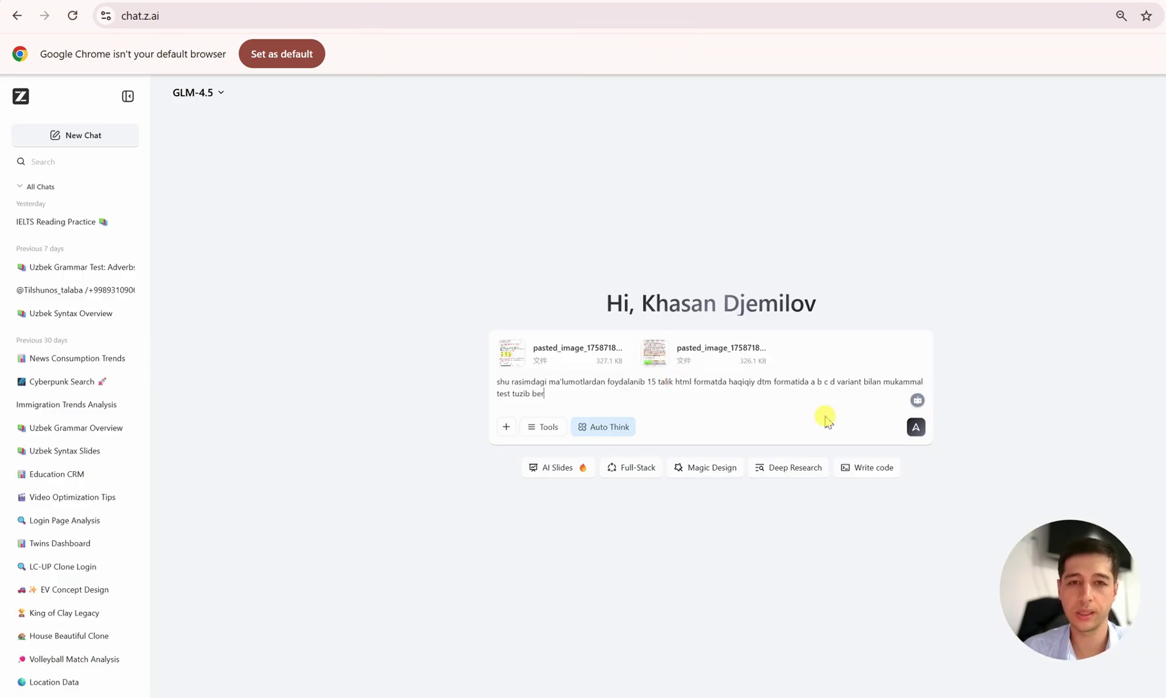
left_click(915, 426)
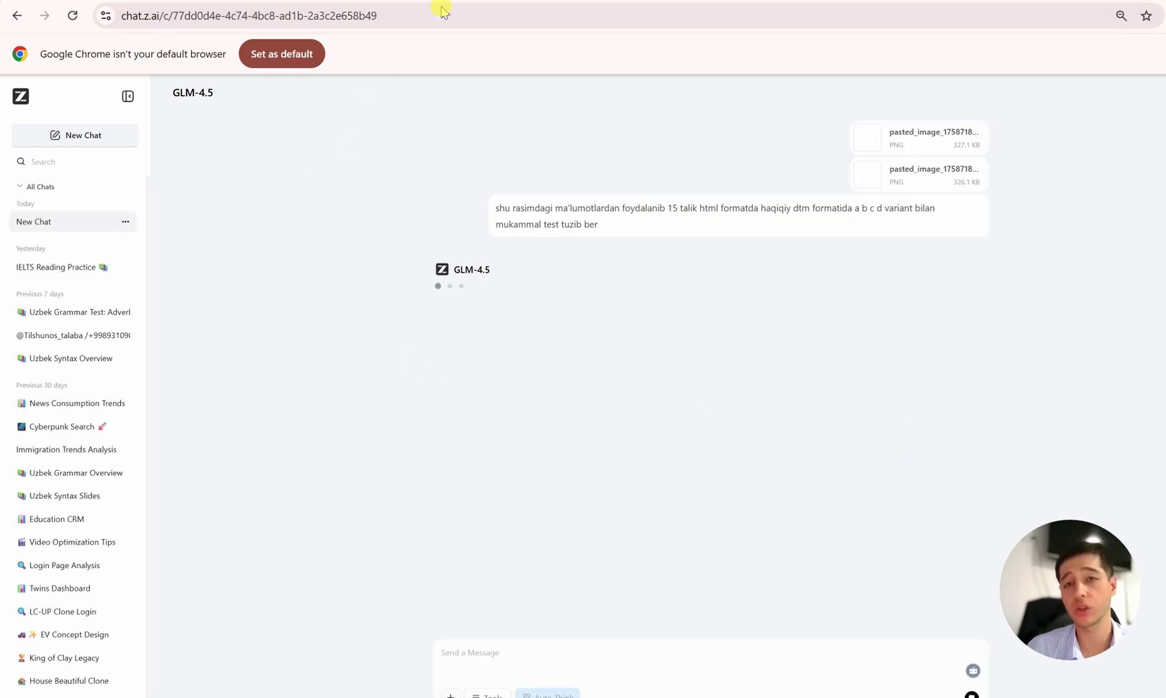
key("ctrl+Tab")
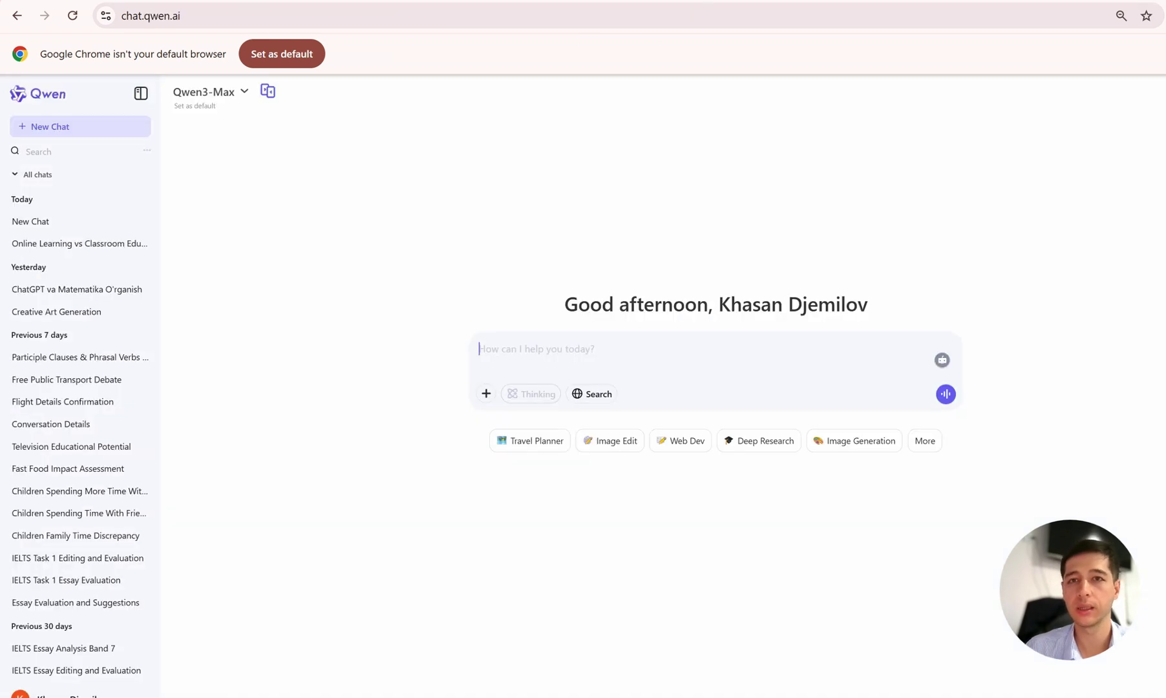
key("ctrl+Tab")
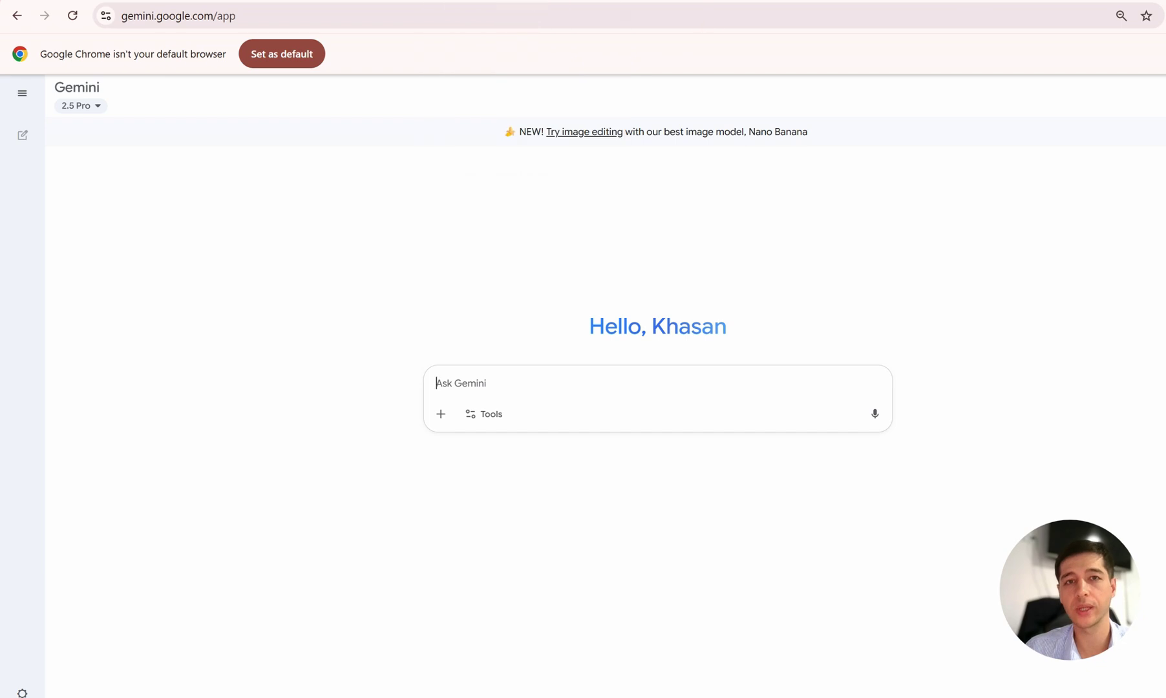
key("ctrl+shift+Tab")
key("ctrl+shift+Tab")
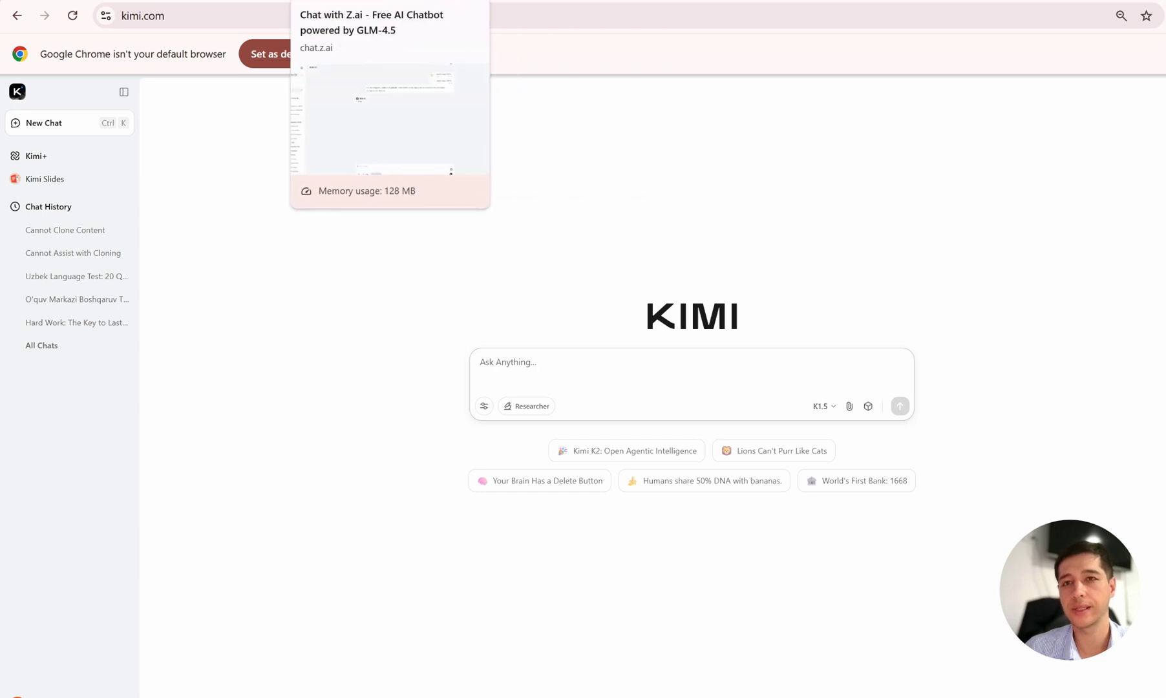
Return to the Grok chat, close the enlarged SINTAKSIS image and open the preview of the generated HTML test
left_click(390, 2)
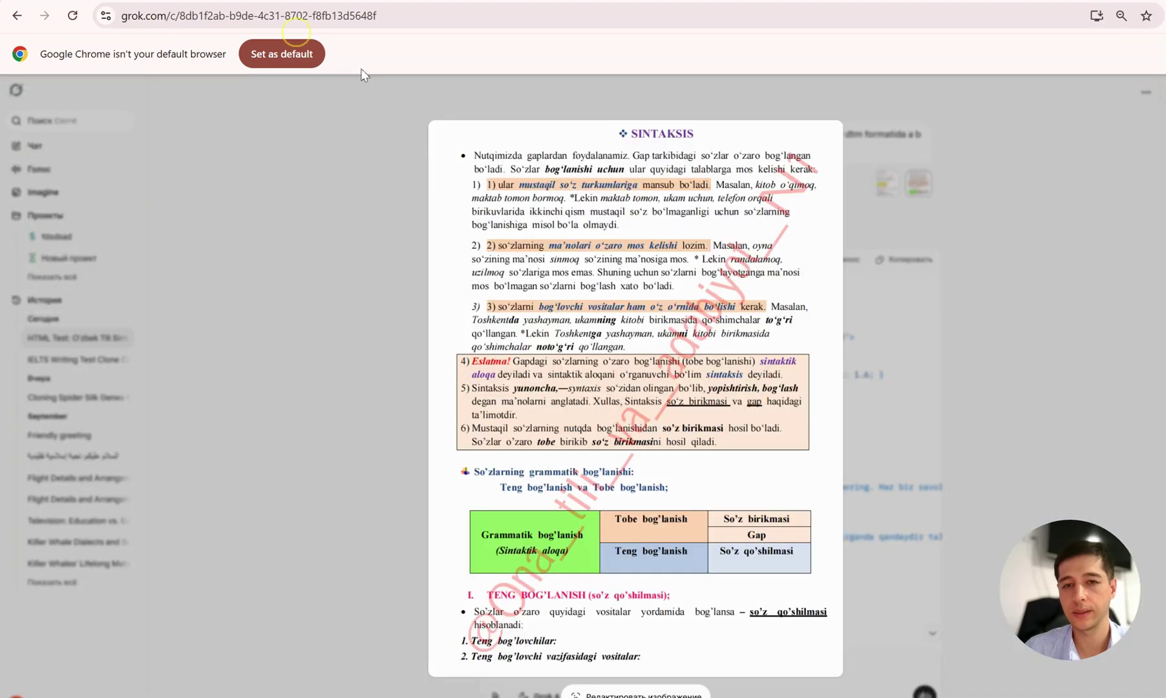
left_click(961, 294)
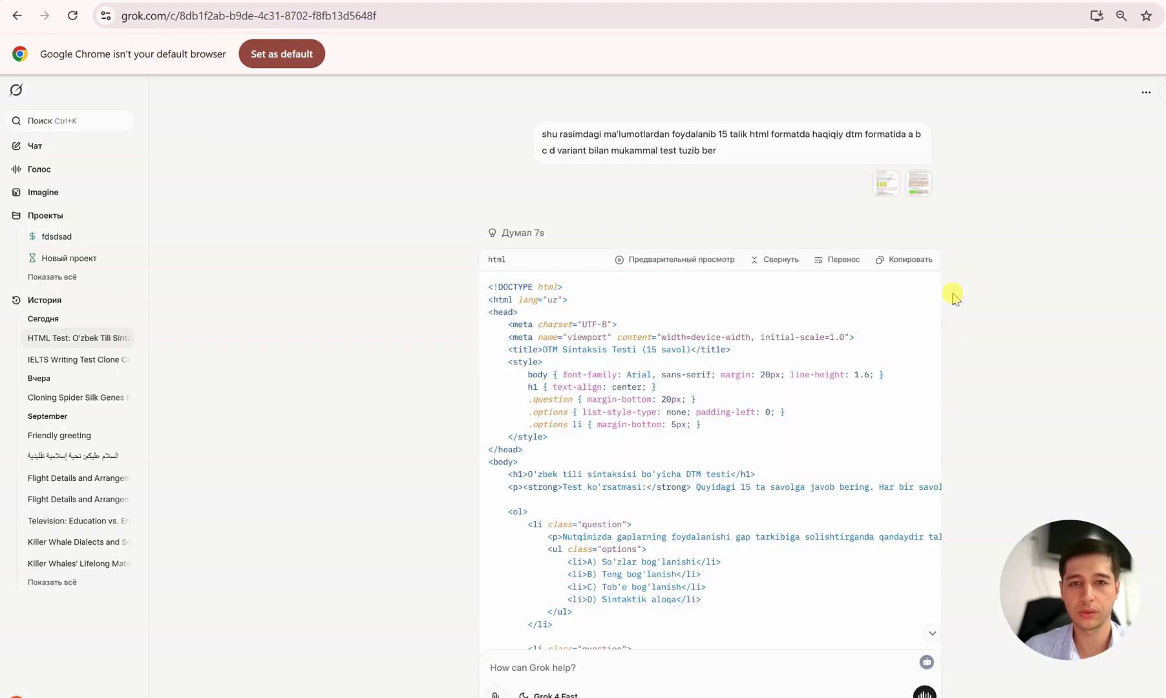
scroll(898, 286, "down", 10)
scroll(839, 278, "up", 6)
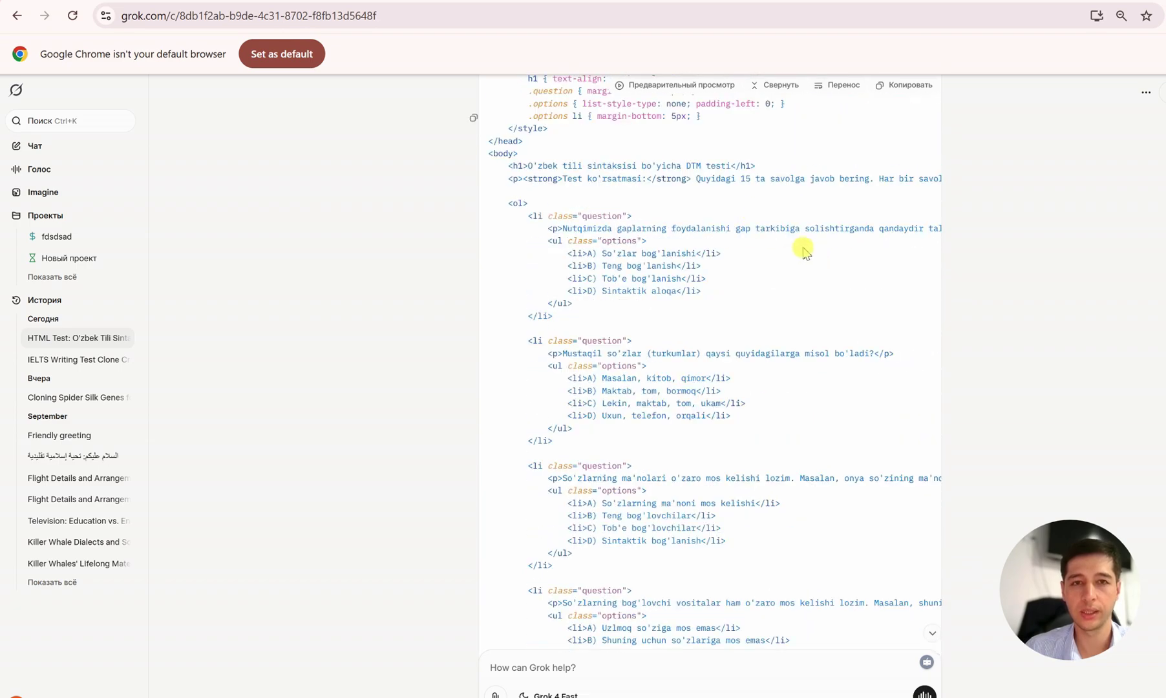
scroll(775, 213, "up", 3)
left_click(652, 186)
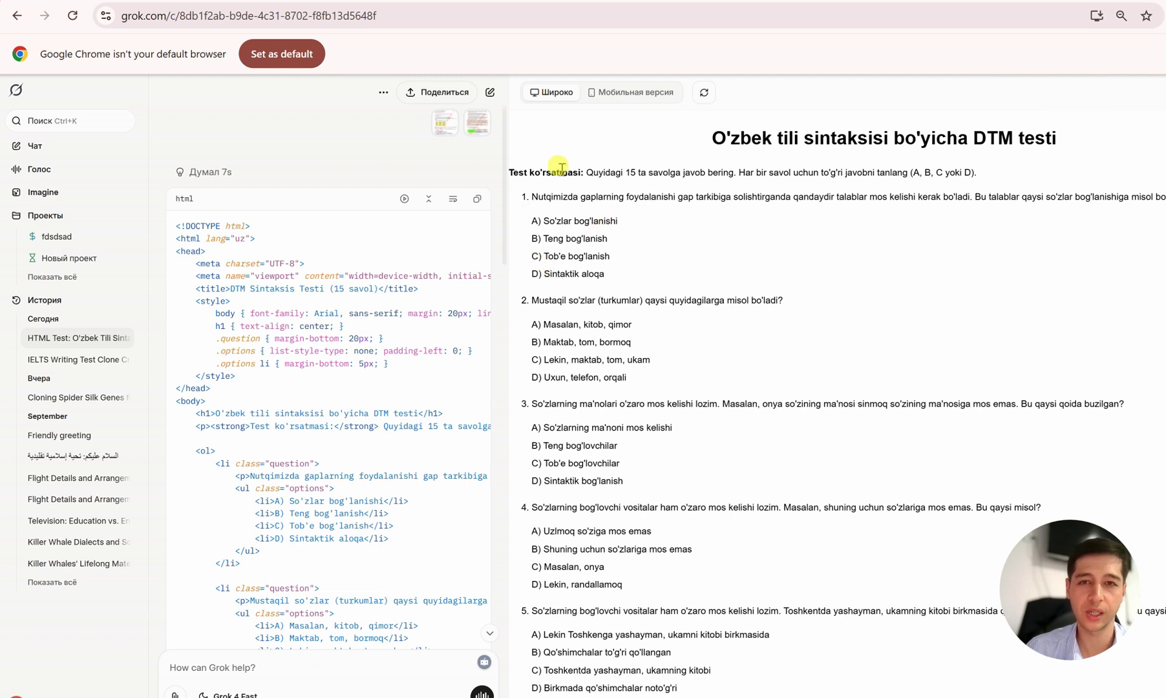
Review the 15 questions in Grok's test preview, check the mobile layout and return to the wide layout
left_click_drag(561, 169, 711, 284)
left_click(596, 257)
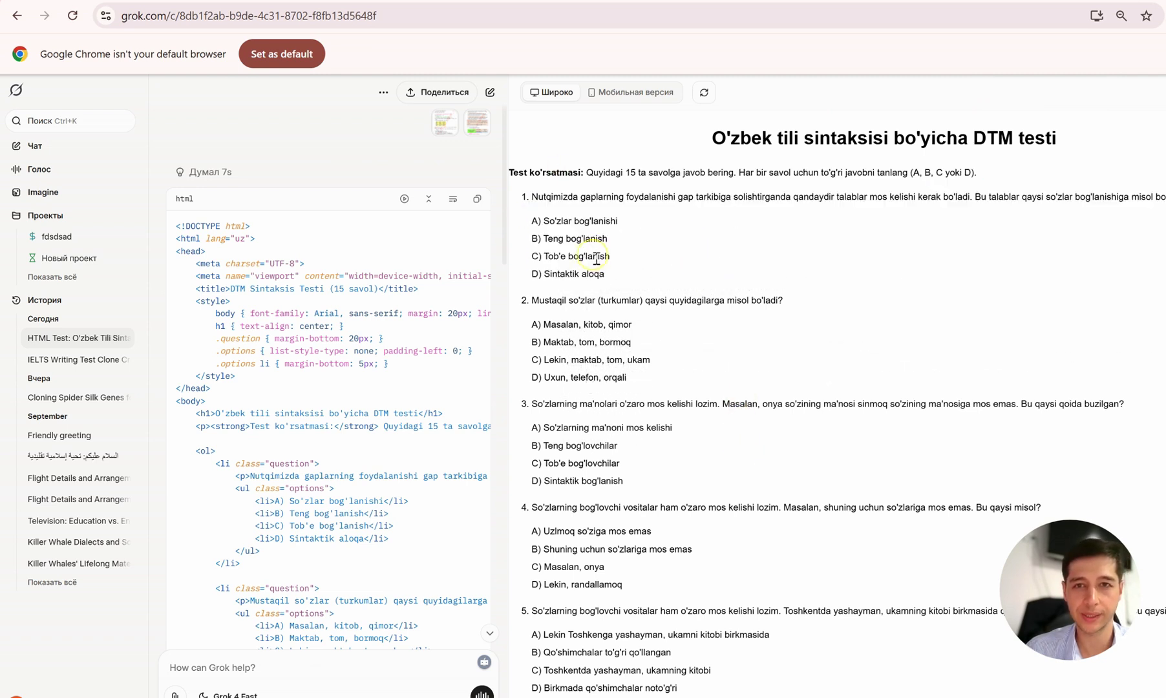
scroll(762, 323, "down", 13)
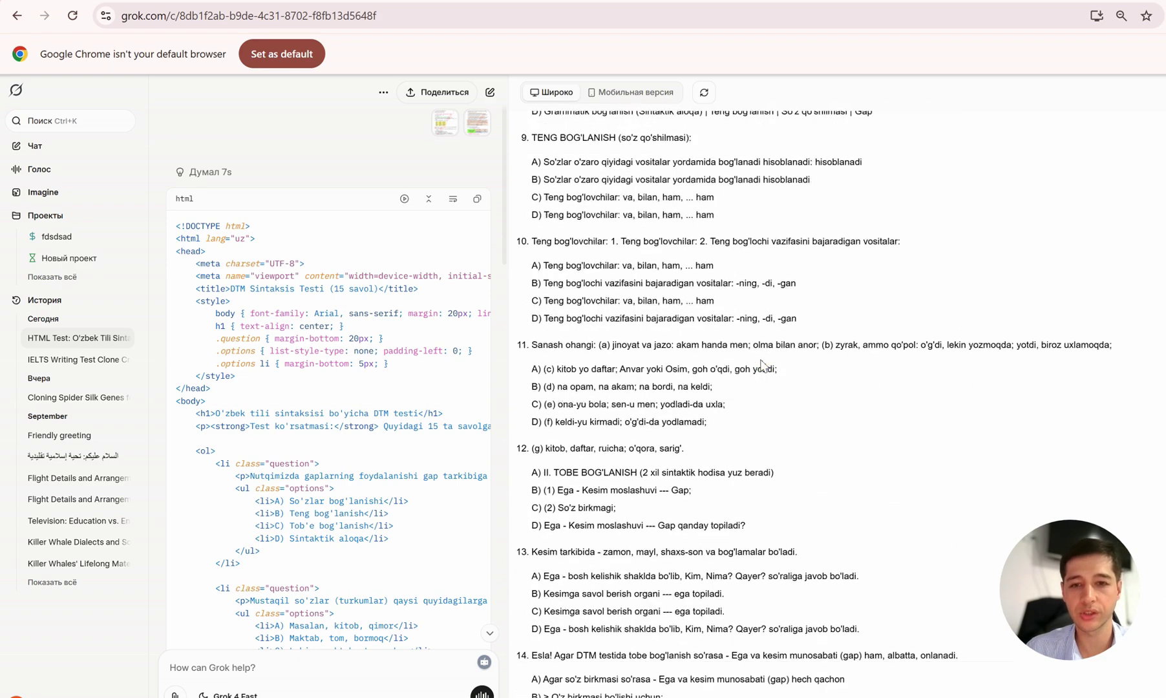
scroll(763, 366, "down", 3)
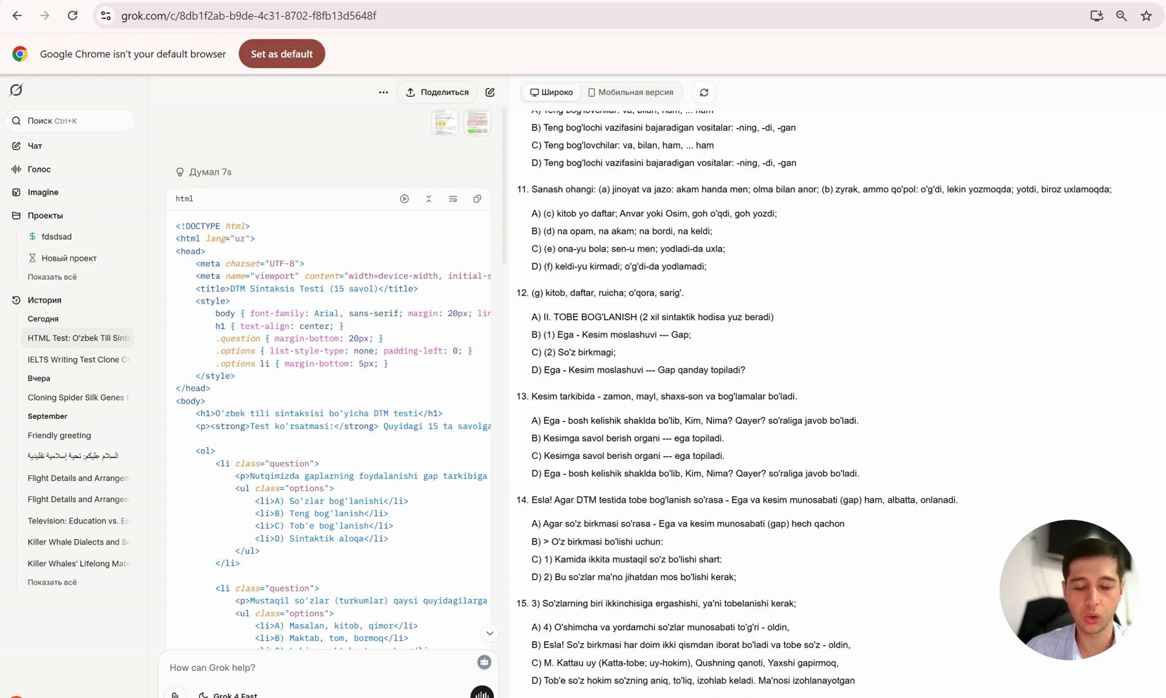
scroll(788, 517, "up", 20)
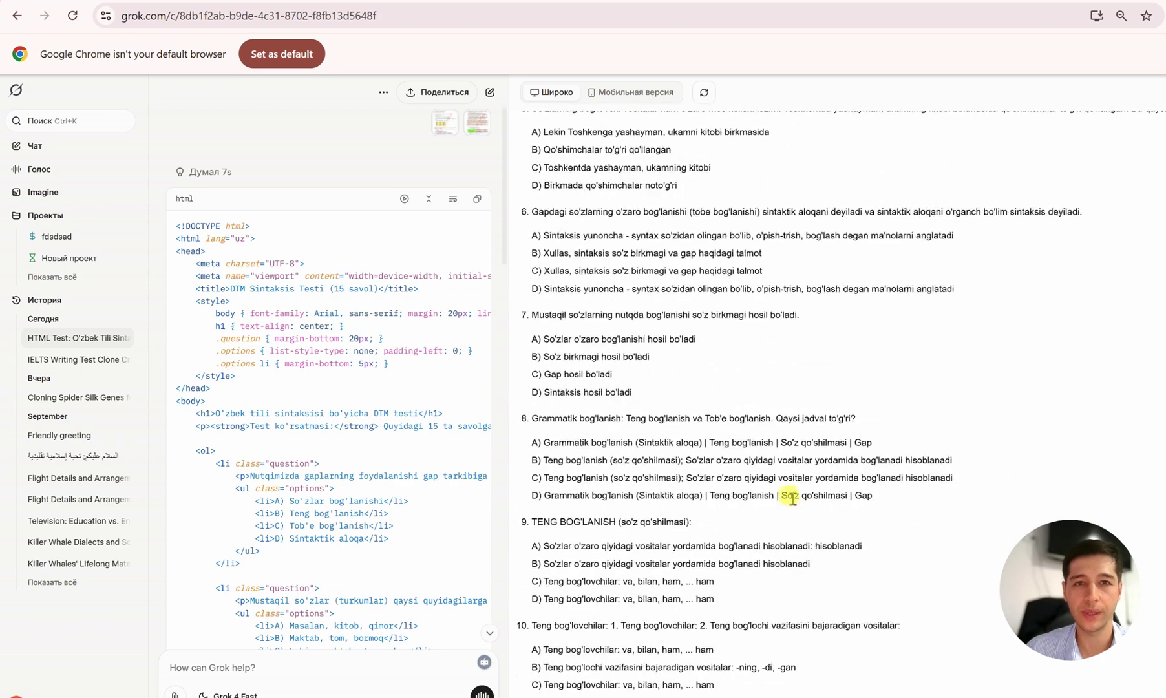
left_click(632, 93)
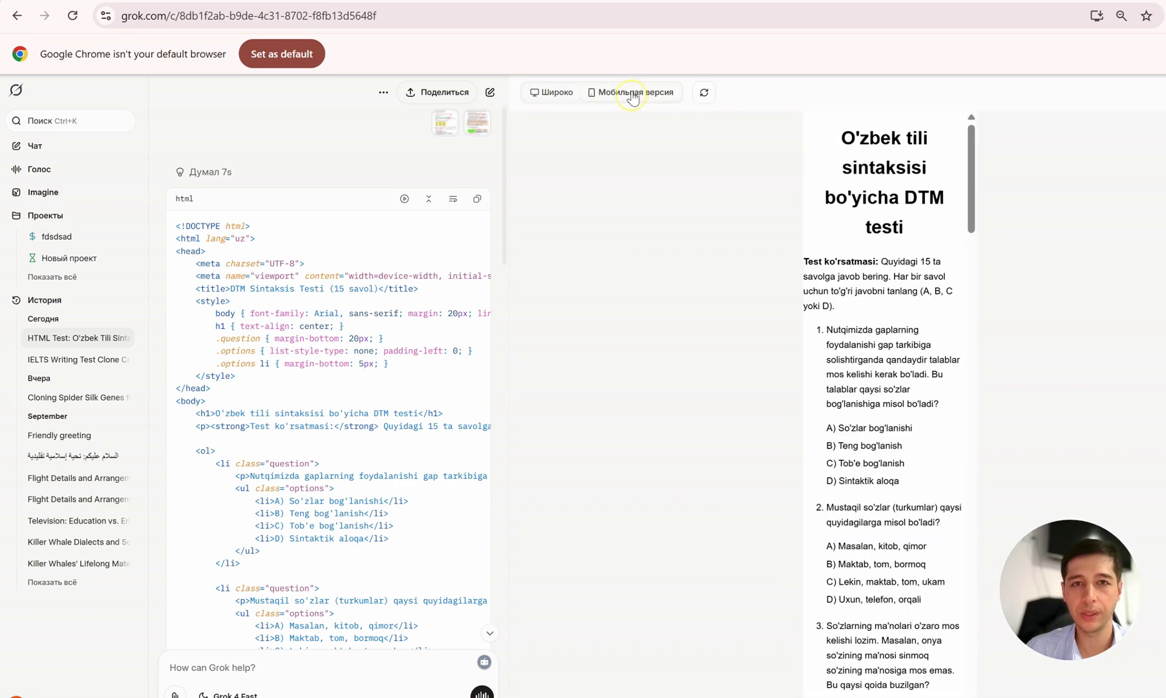
left_click(549, 90)
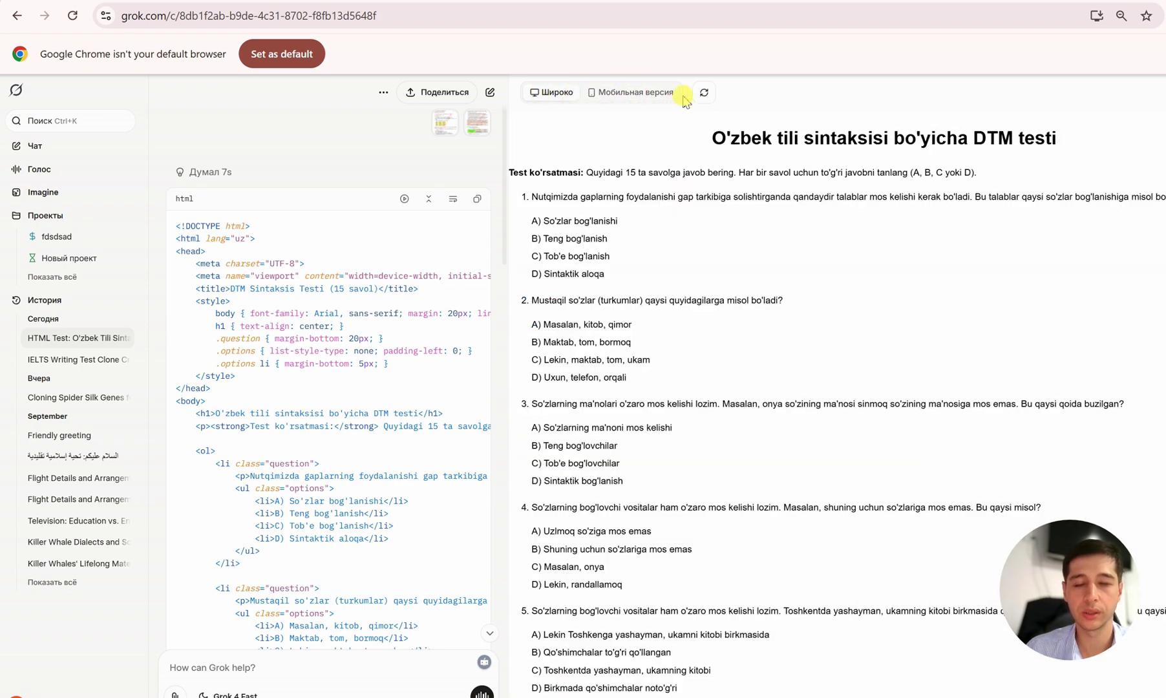
Check whether the answer options of the first questions in Grok's preview are interactive and look over the test's code
scroll(670, 222, "down", 1)
left_click_drag(670, 217, 654, 503)
left_click(655, 503)
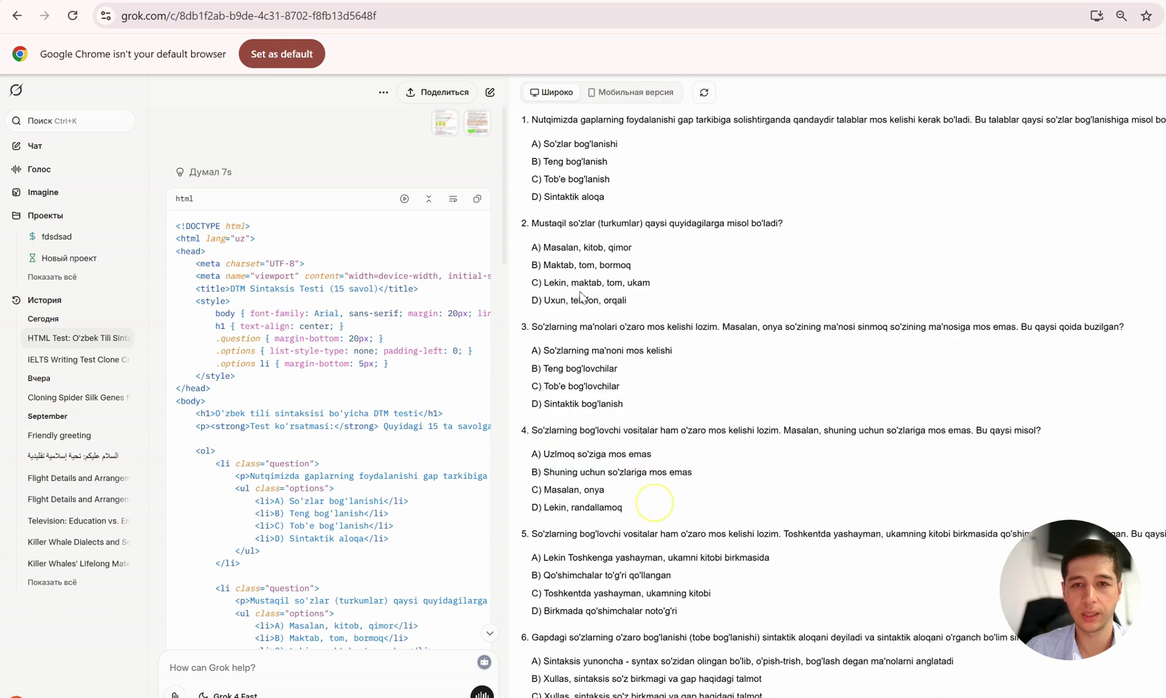
double_click(596, 264)
left_click(508, 310)
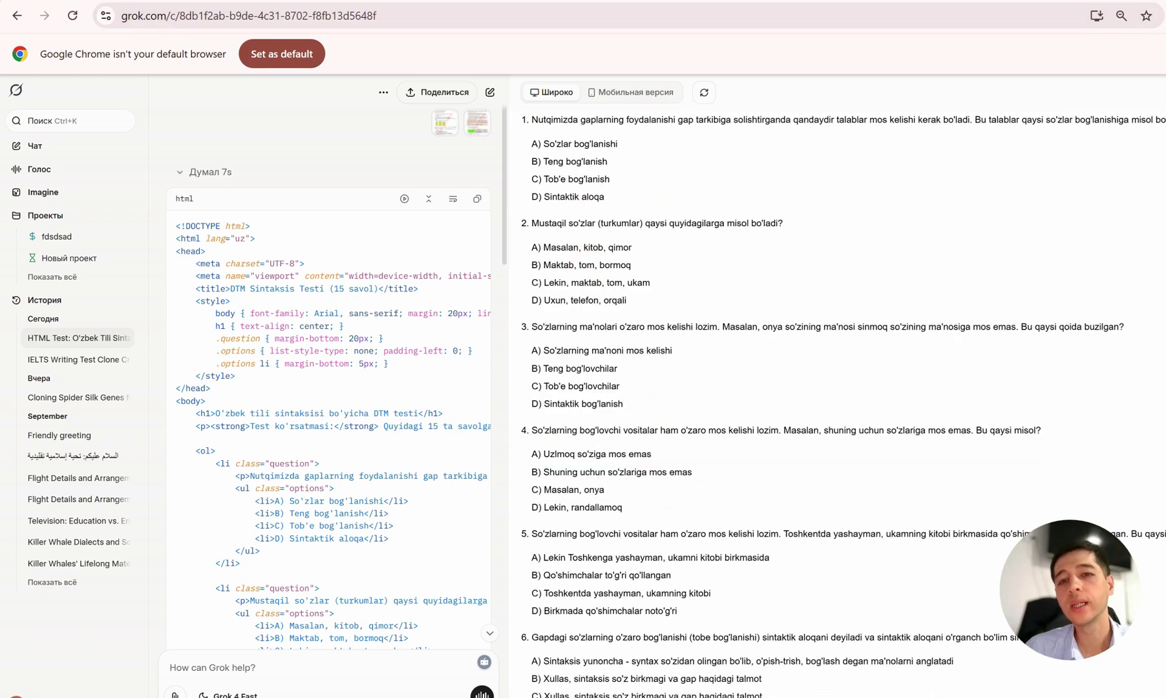
scroll(588, 317, "down", 1)
scroll(589, 284, "up", 2)
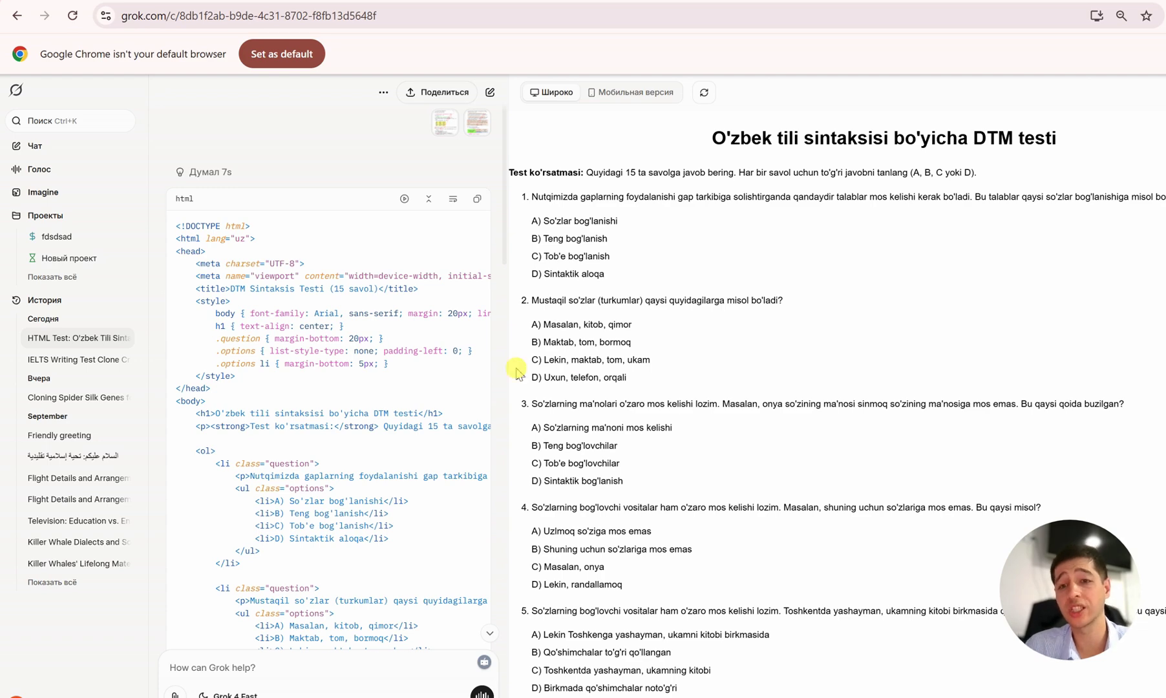
scroll(362, 517, "down", 3)
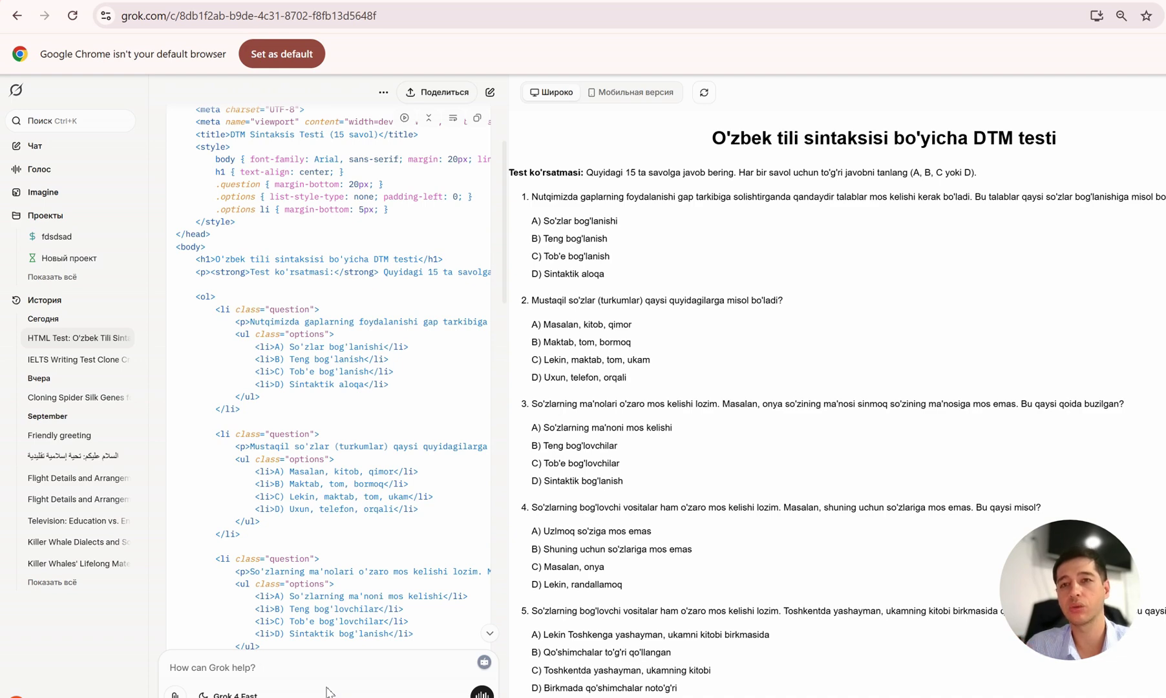
Switch to the Z.ai chat, open its generated HTML test and send the follow-up "uzbek tilida bo'lsin"
left_click(362, 5)
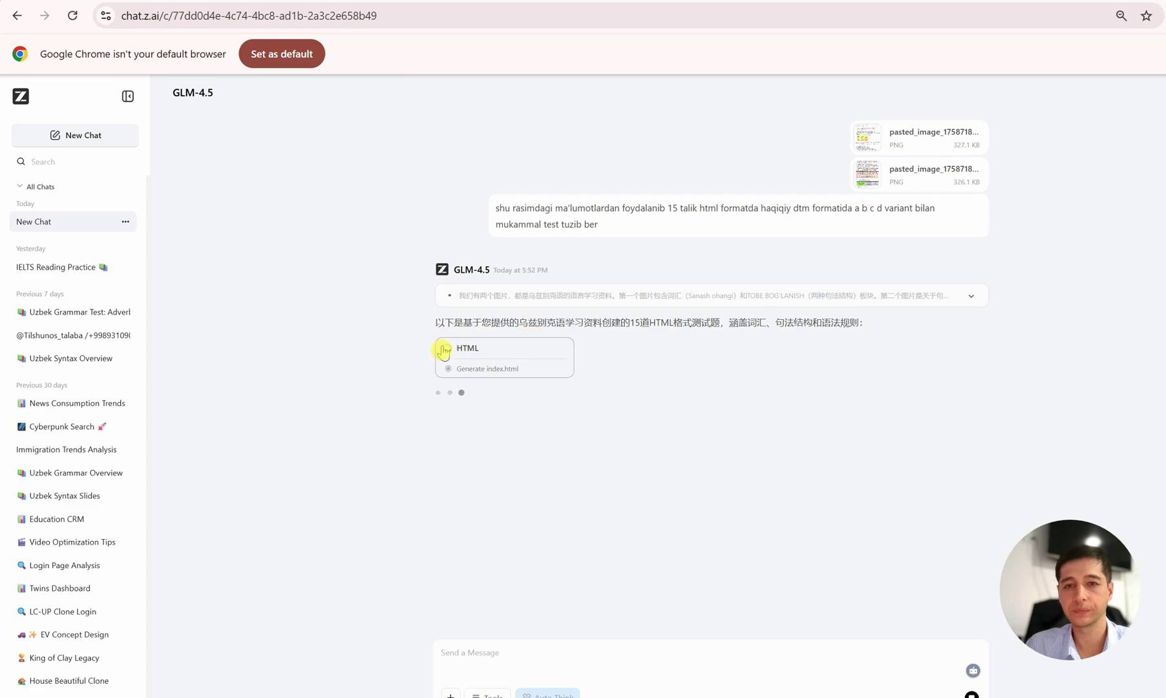
left_click(467, 354)
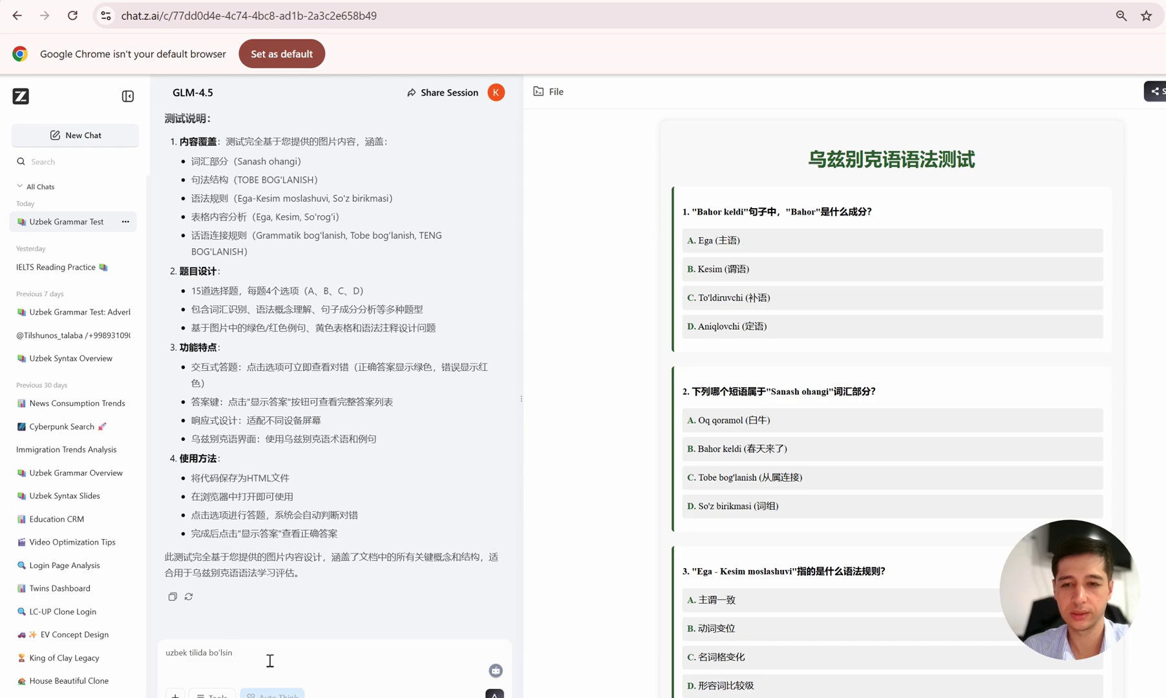
key("Return")
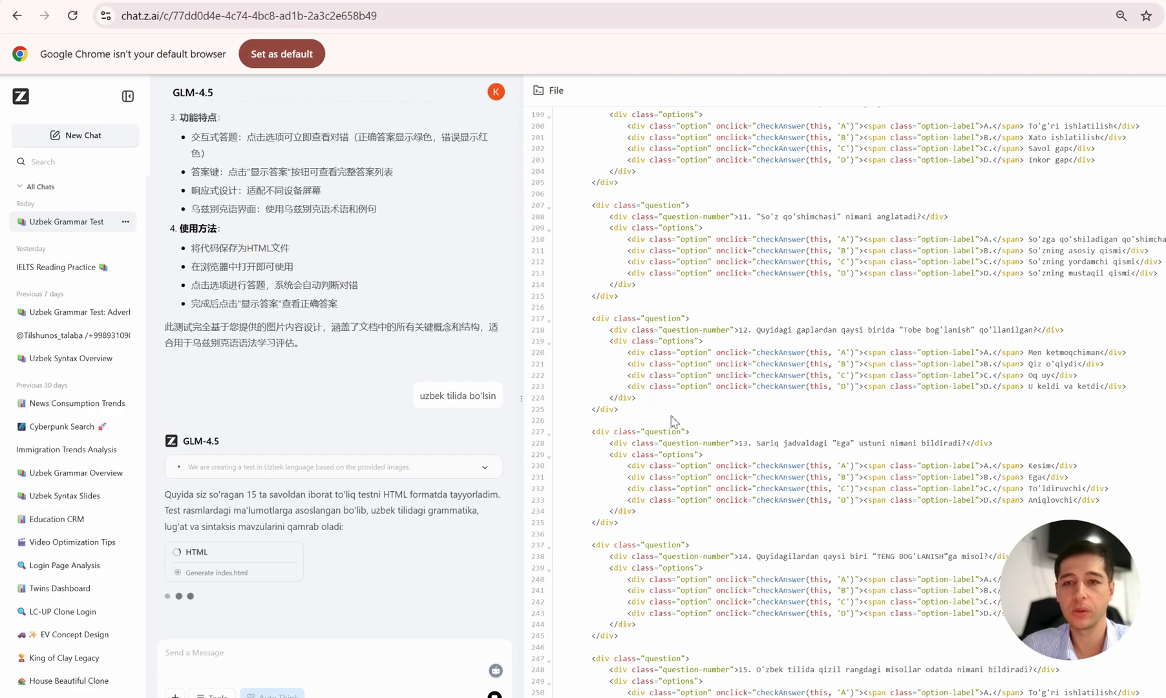
Examine the code of the regenerated Uzbek-language test and Z.ai's description of it
scroll(672, 414, "up", 10)
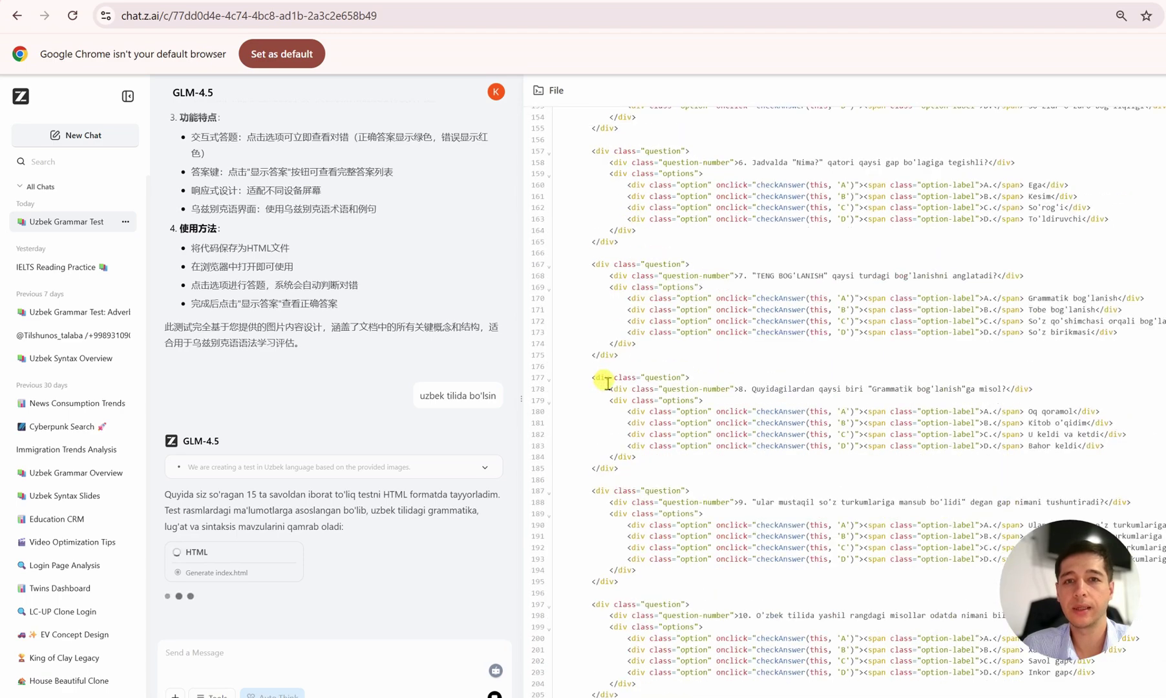
scroll(607, 383, "up", 10)
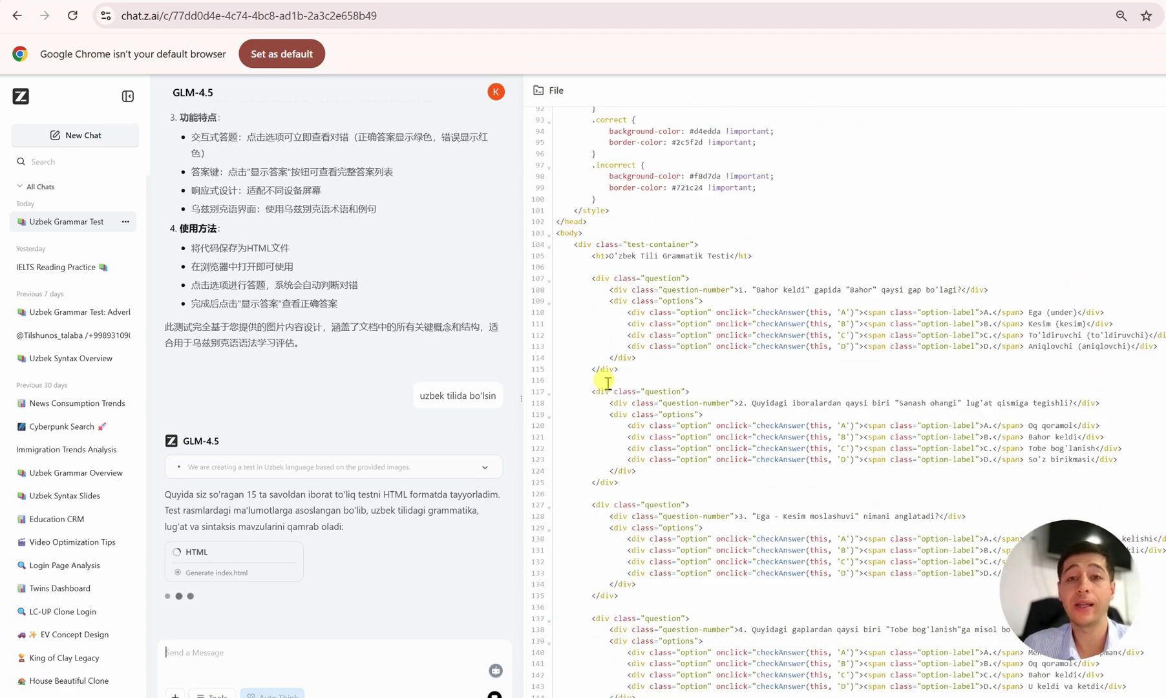
scroll(607, 383, "up", 8)
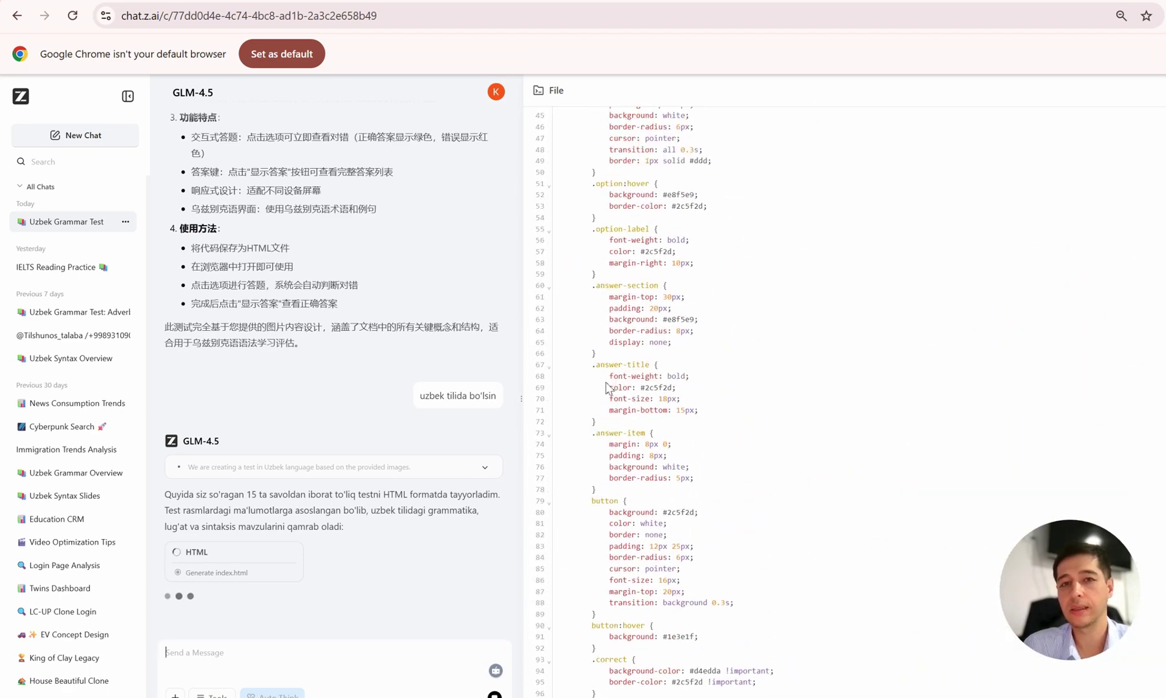
scroll(608, 385, "up", 7)
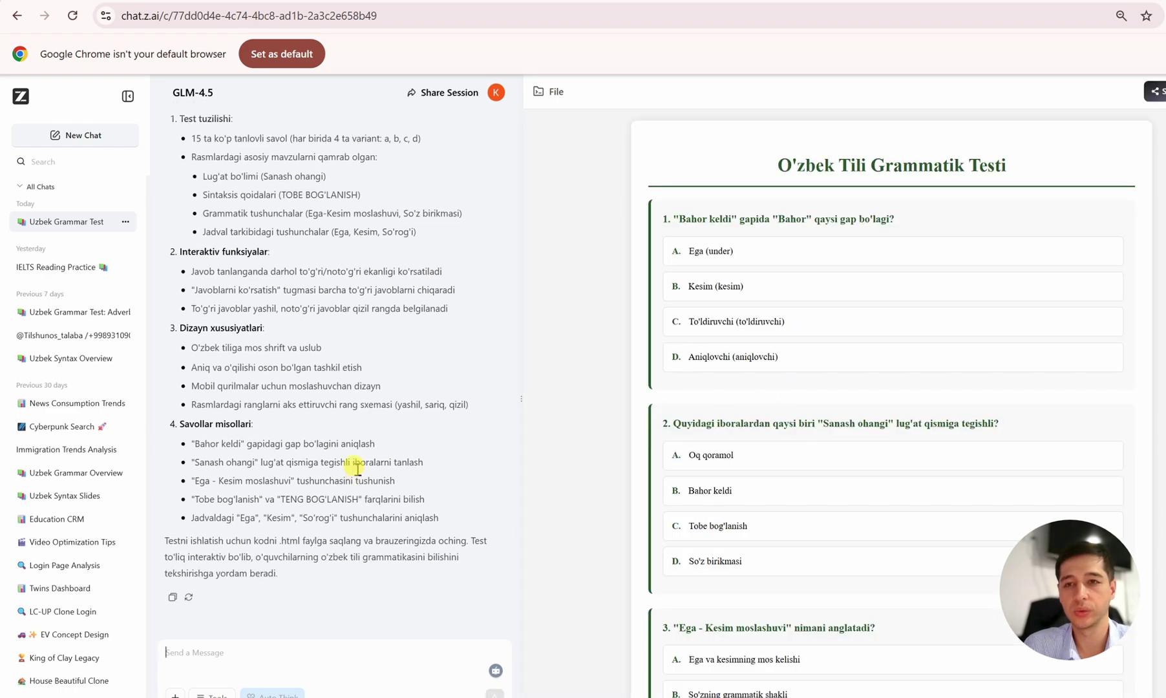
scroll(372, 450, "up", 5)
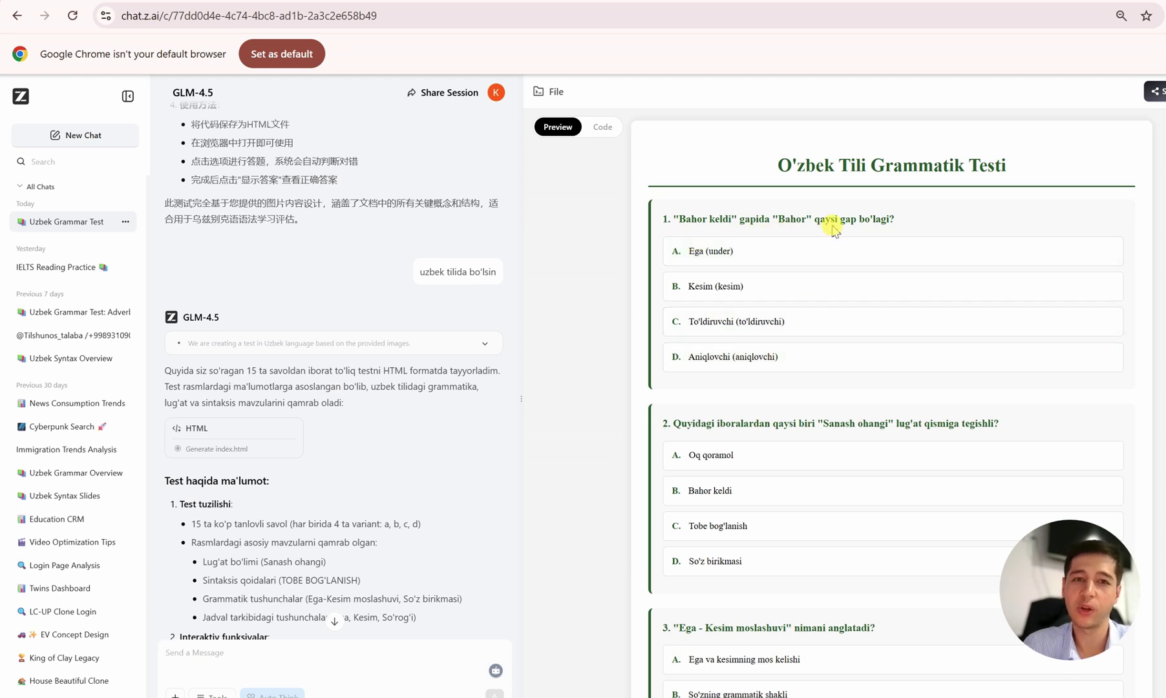
Try answering question 1 in the "O'zbek Tili Grammatik Testi" preview and review the remaining questions through number 15
left_click(728, 288)
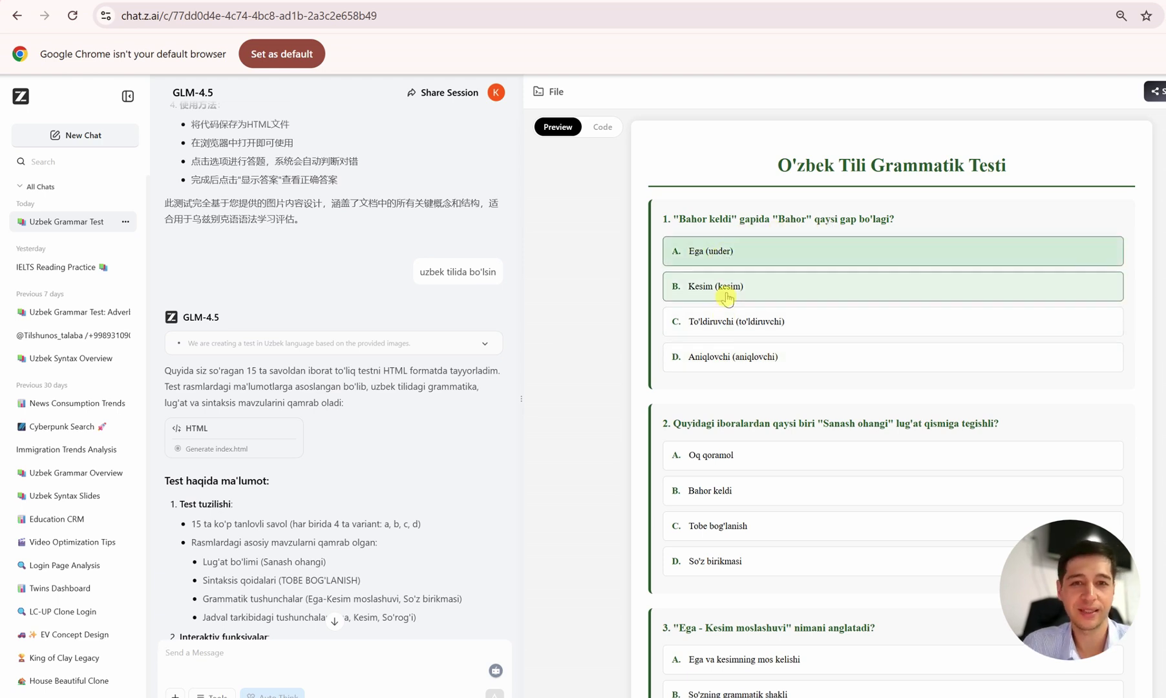
scroll(790, 516, "down", 20)
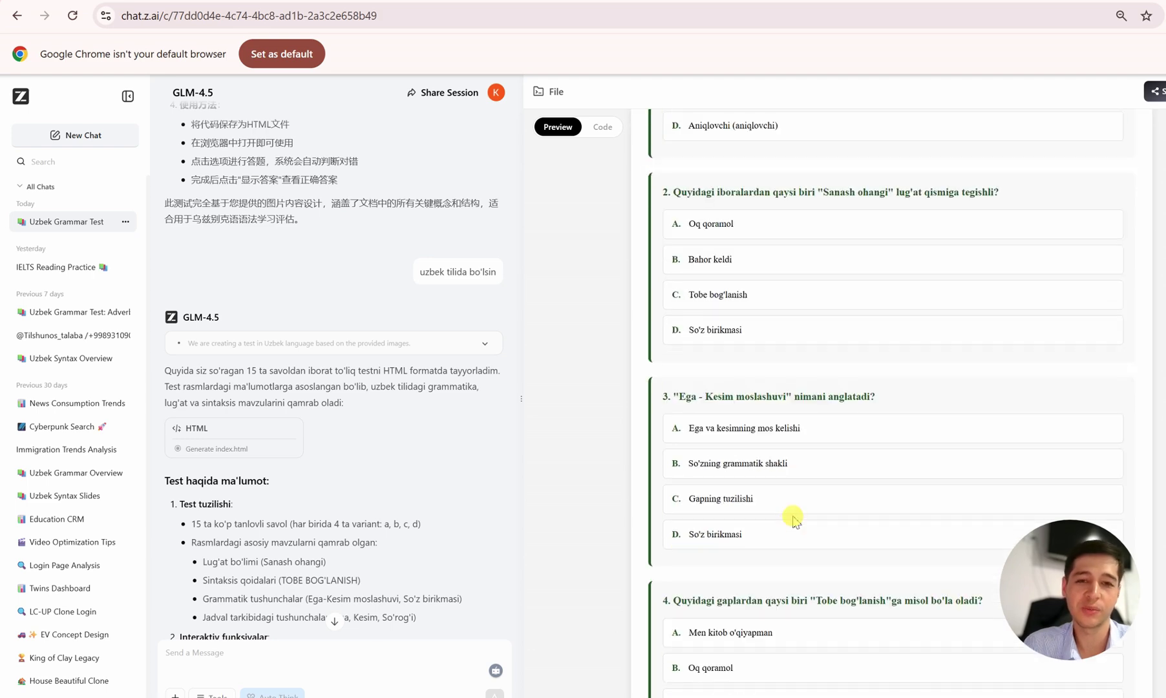
scroll(789, 510, "down", 15)
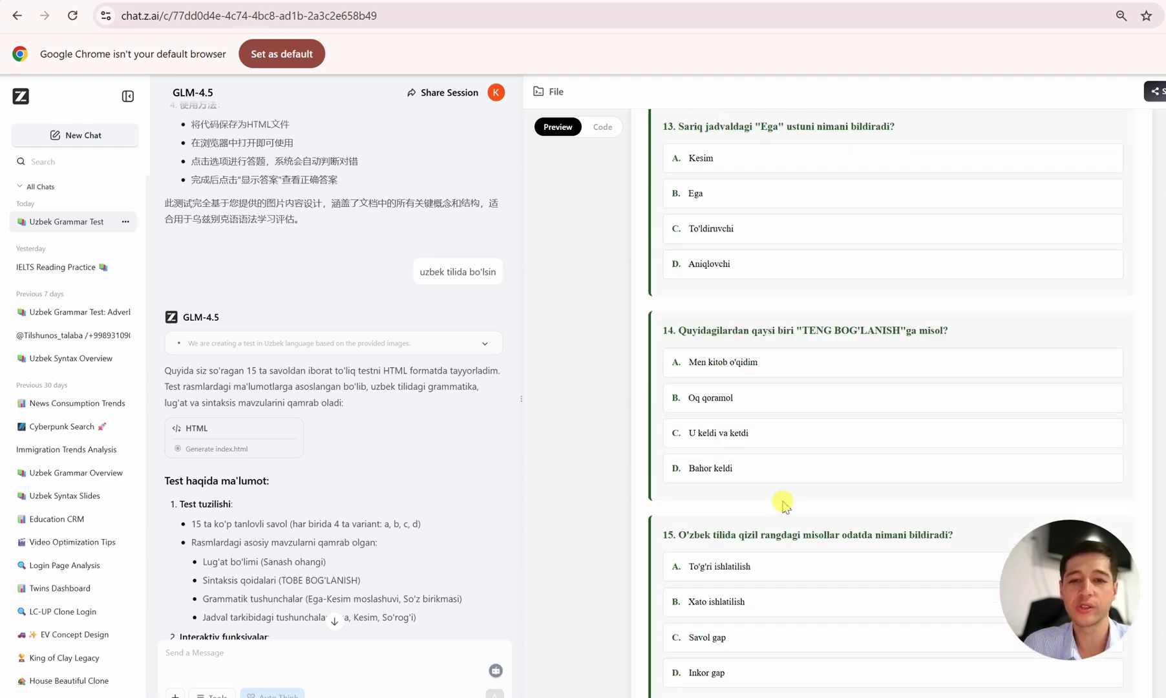
scroll(885, 323, "down", 1)
scroll(672, 522, "up", 15)
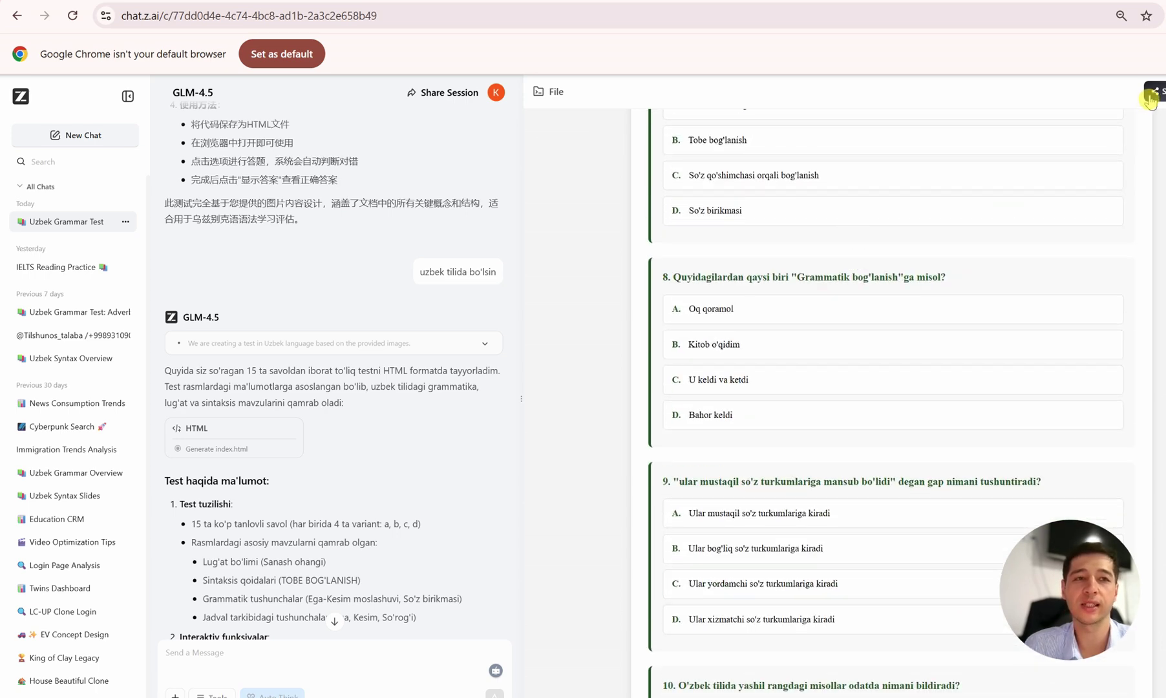
left_click(883, 203)
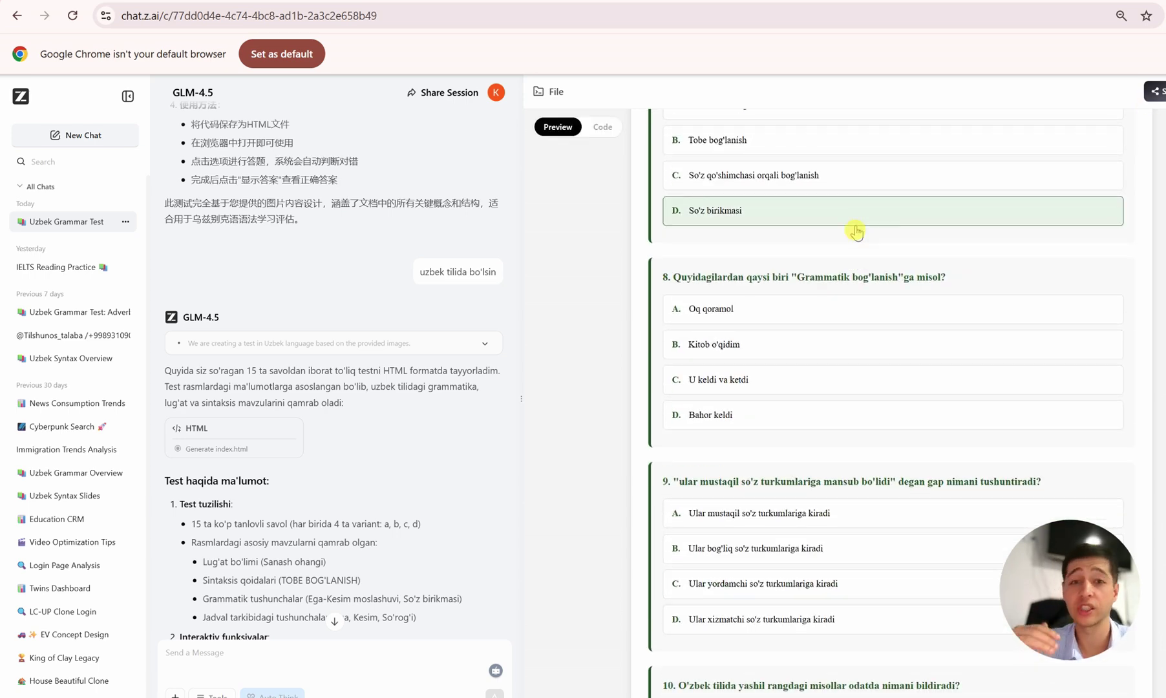